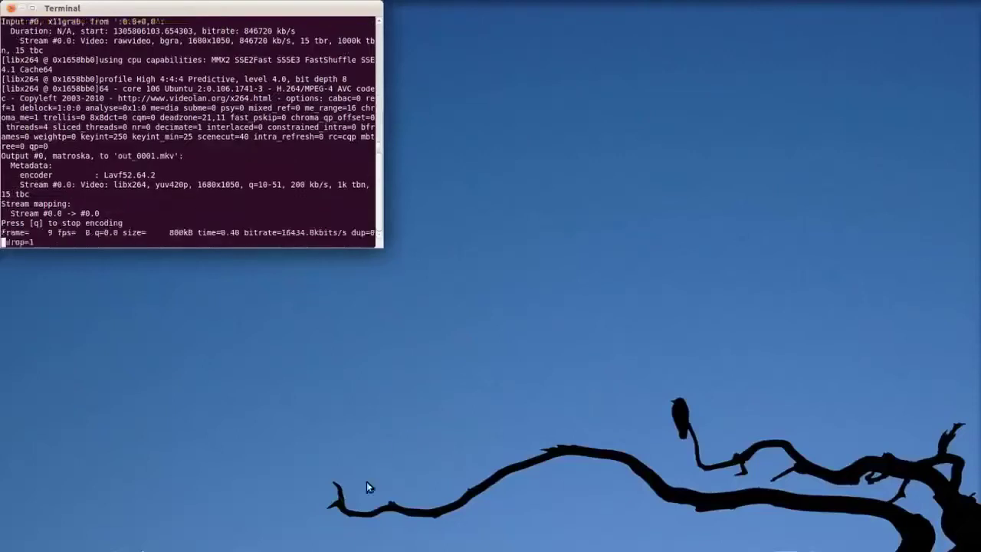
- Open a second terminal window and start Blender from it
key(ctrl+alt+t)
click(385, 547)
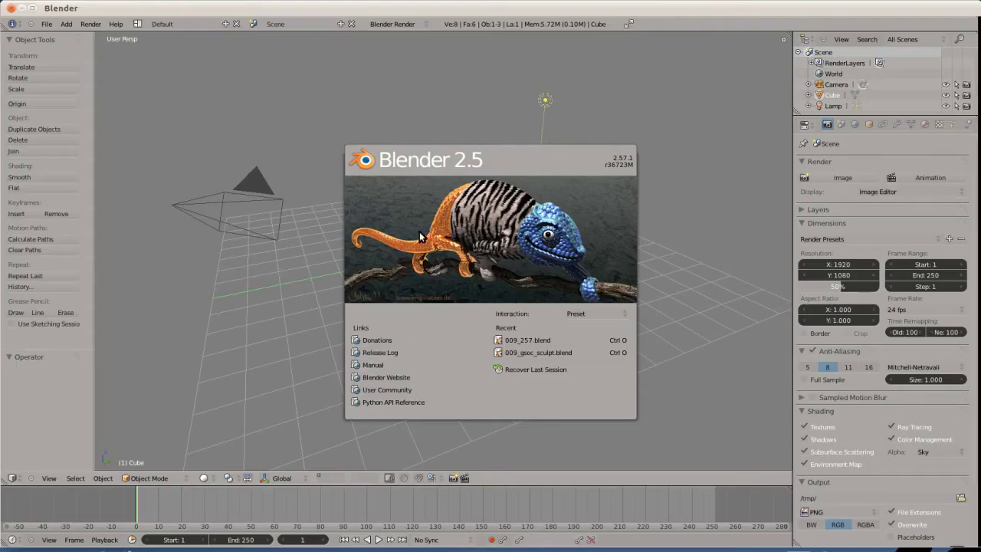
- Dismiss the splash screen and delete the default cube
click(419, 232)
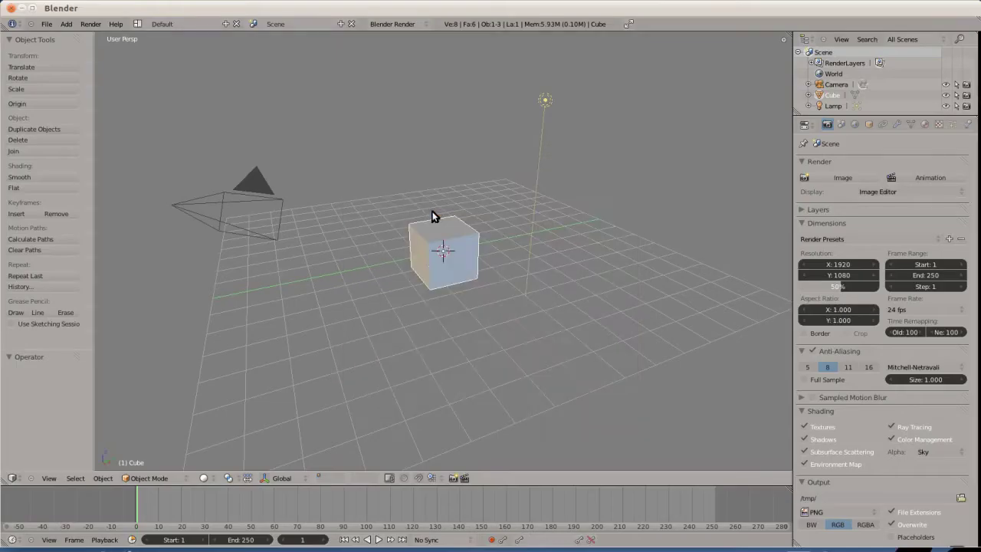
scroll(427, 237, up, 3)
key(x)
click(426, 237)
- Append the saiga object from Blender/library/base_mesh/saiga.blend into the scene
click(47, 24)
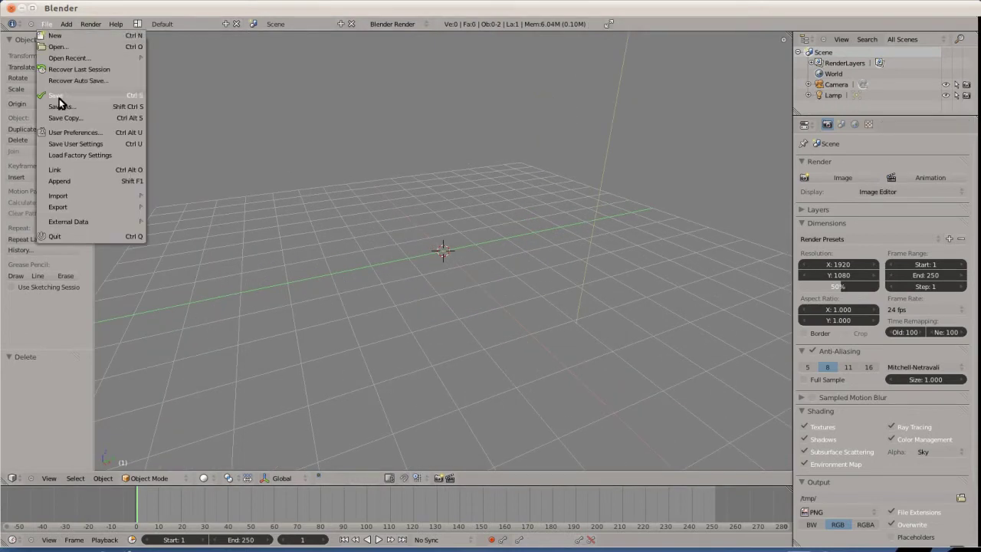
click(86, 181)
click(26, 141)
click(171, 107)
click(170, 115)
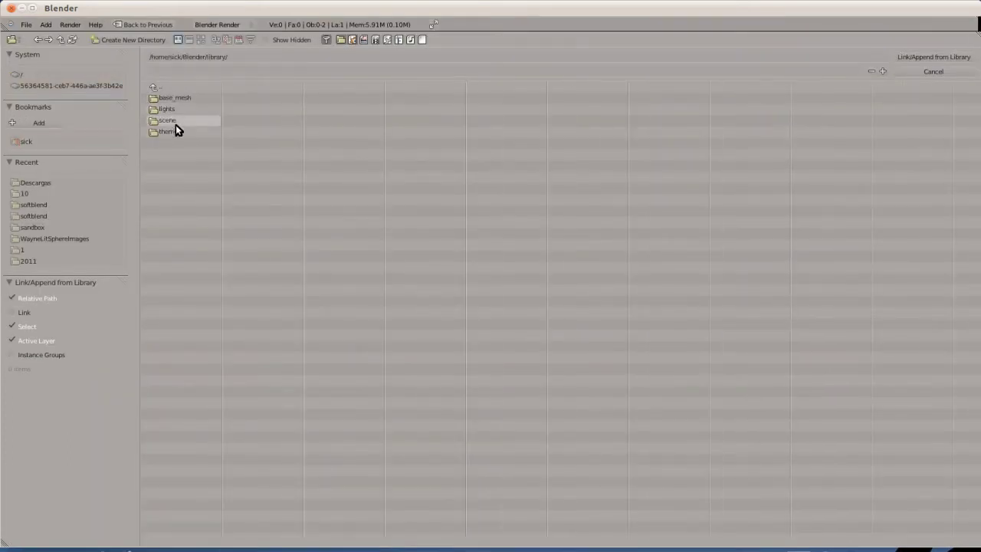
click(176, 98)
click(178, 98)
click(175, 143)
click(176, 120)
click(934, 56)
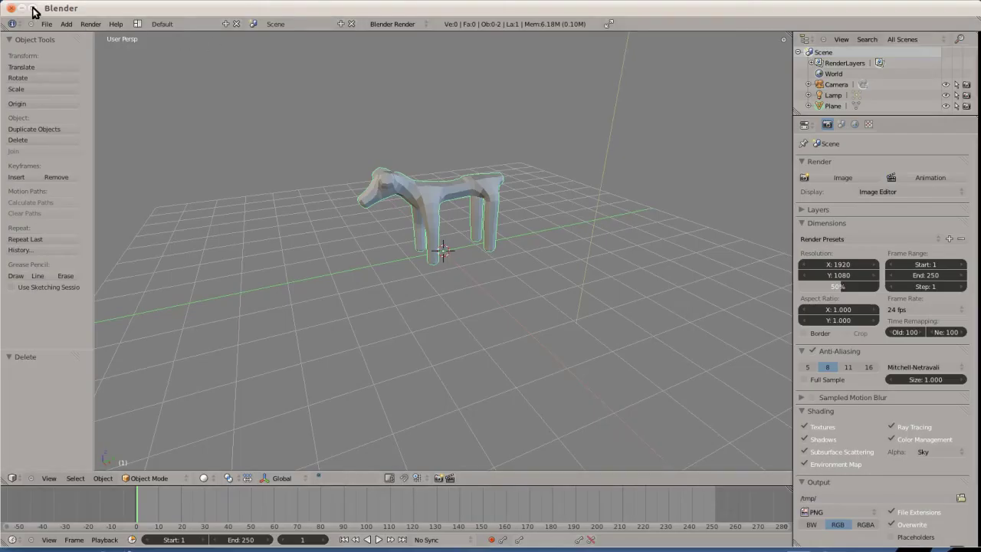
- Enter Edit Mode on the saiga mesh and select a few head vertices
scroll(423, 186, up, 3)
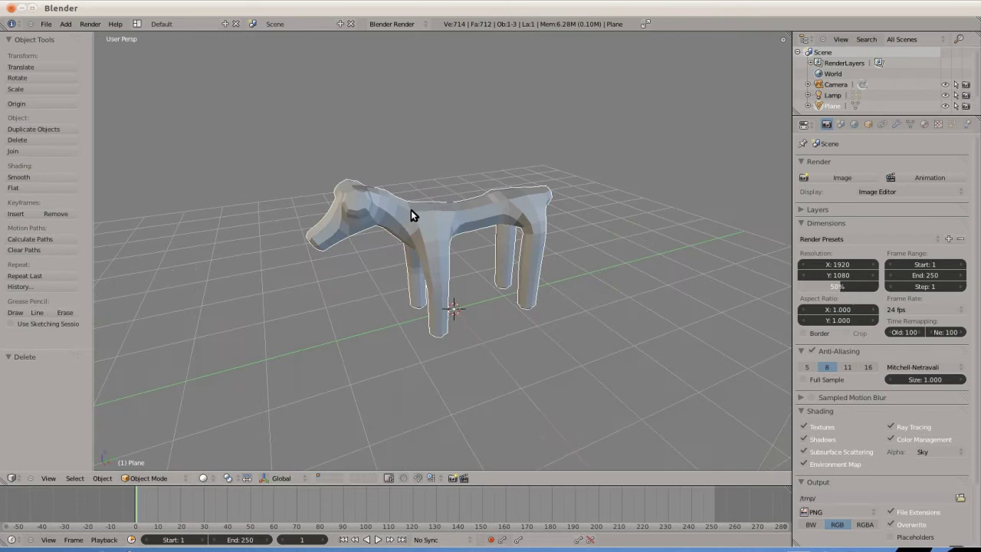
key(Tab)
scroll(357, 204, up, 2)
mouse_move(357, 204)
middle_down()
mouse_move(434, 212)
mouse_move(398, 219)
mouse_move(449, 177)
mouse_move(440, 223)
mouse_move(343, 197)
middle_up()
scroll(433, 205, up, 3)
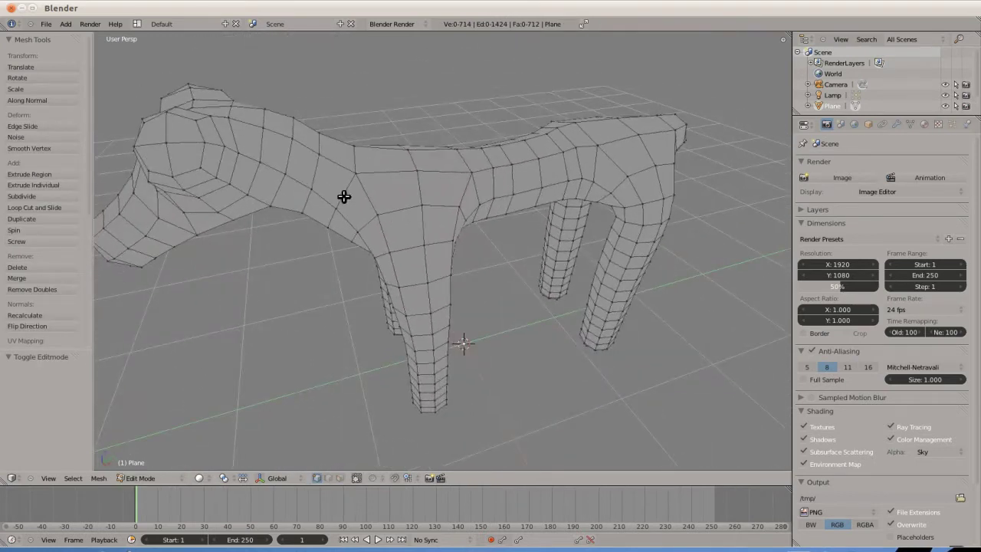
shift+click(165, 142)
shift+click(205, 144)
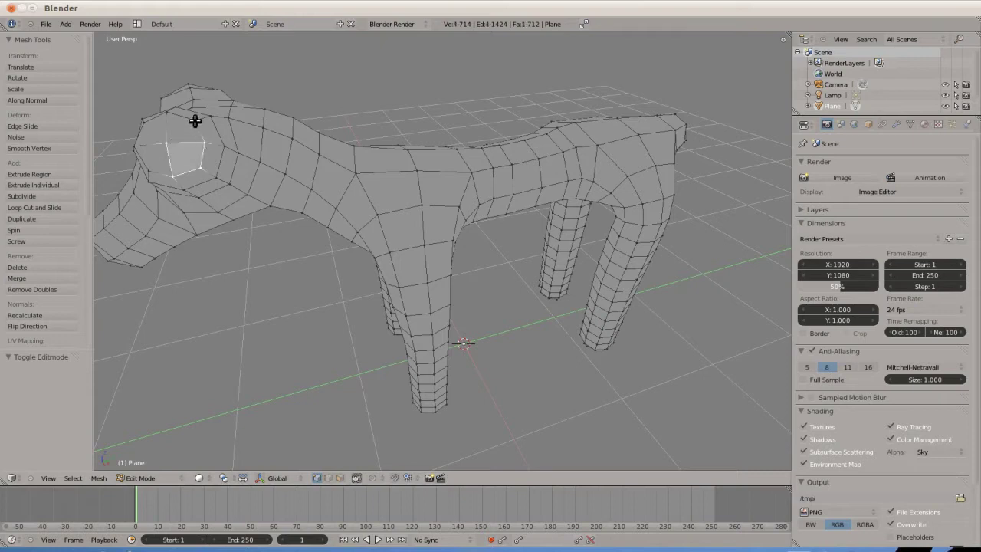
shift+click(164, 119)
mouse_move(245, 170)
middle_down()
mouse_move(352, 179)
mouse_move(345, 155)
mouse_move(356, 178)
middle_up()
- In front ortho view with occlusion off, box-select the left half and delete its faces
key(KP_1)
key(a)
click(343, 475)
key(b)
mouse_move(340, 75)
mouse_down()
mouse_move(394, 340)
mouse_move(444, 453)
mouse_up()
key(x)
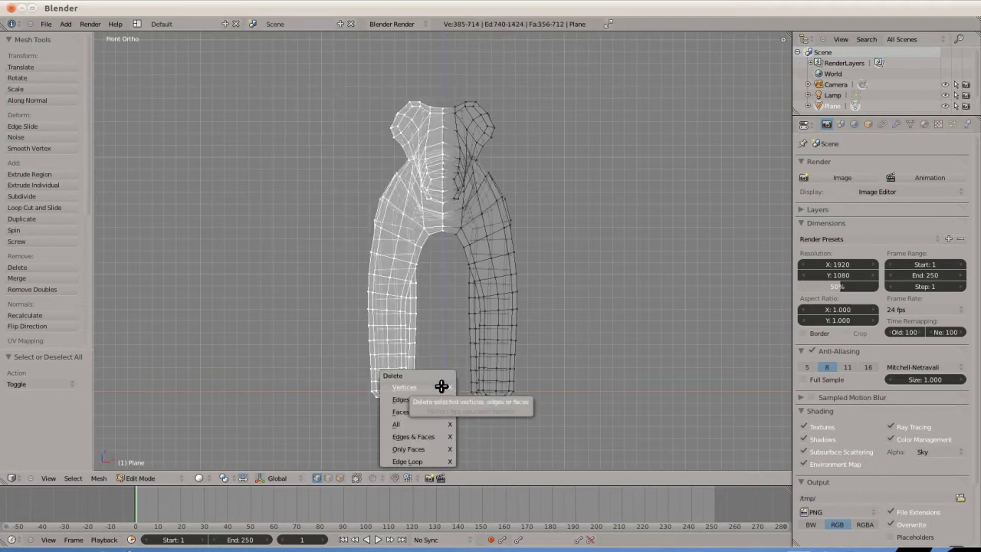
click(437, 415)
- Add a Mirror modifier to the half mesh with Clipping enabled
key(Tab)
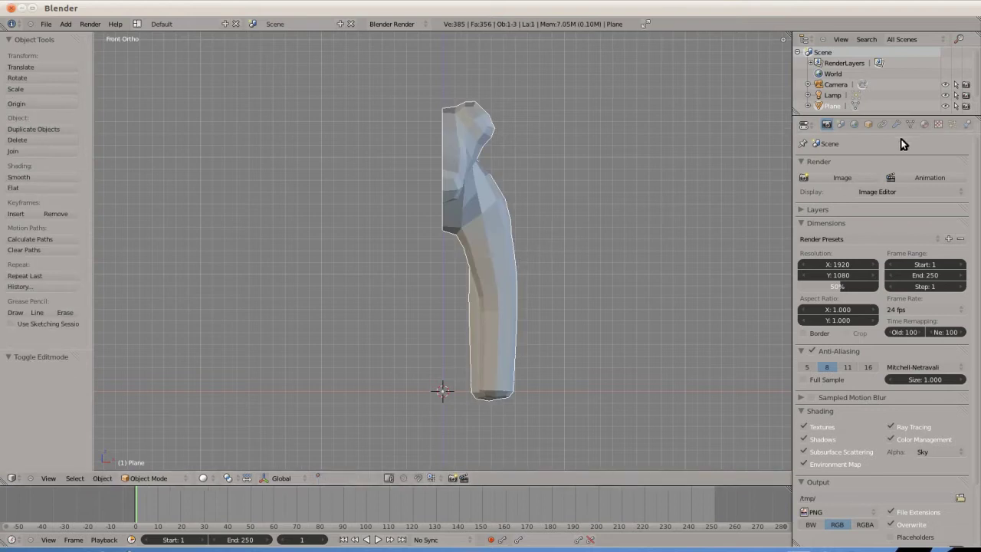
click(896, 123)
click(849, 178)
click(748, 289)
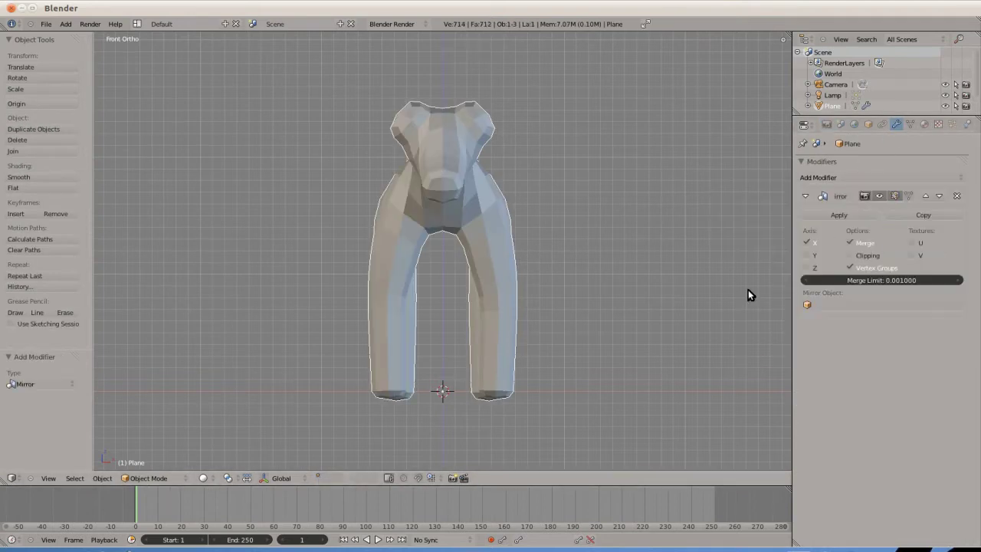
click(851, 256)
middle_drag(598, 217, 499, 217)
- In Edit Mode, enable on-cage display and smooth all vertices
key(Tab)
scroll(394, 205, up, 3)
click(908, 195)
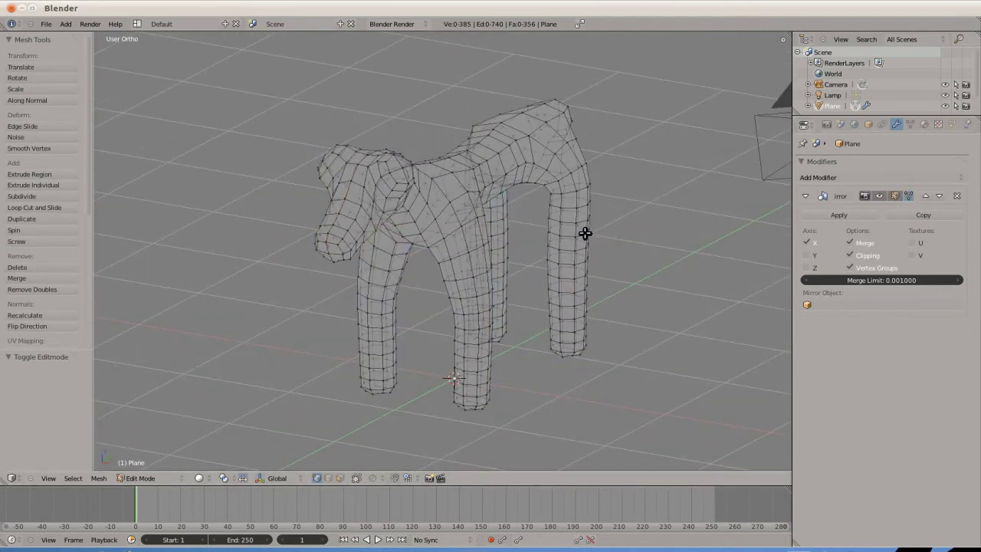
key(a)
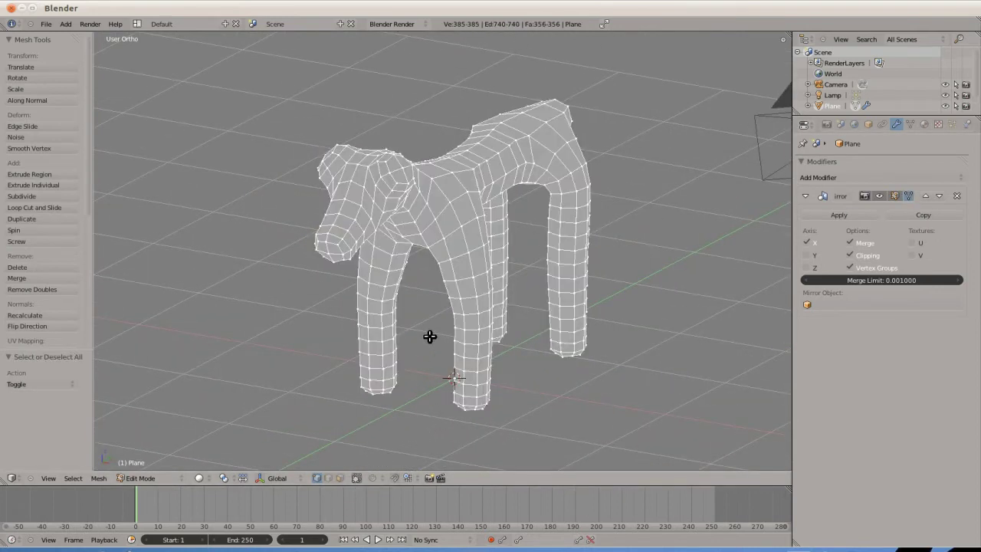
key(w)
click(401, 422)
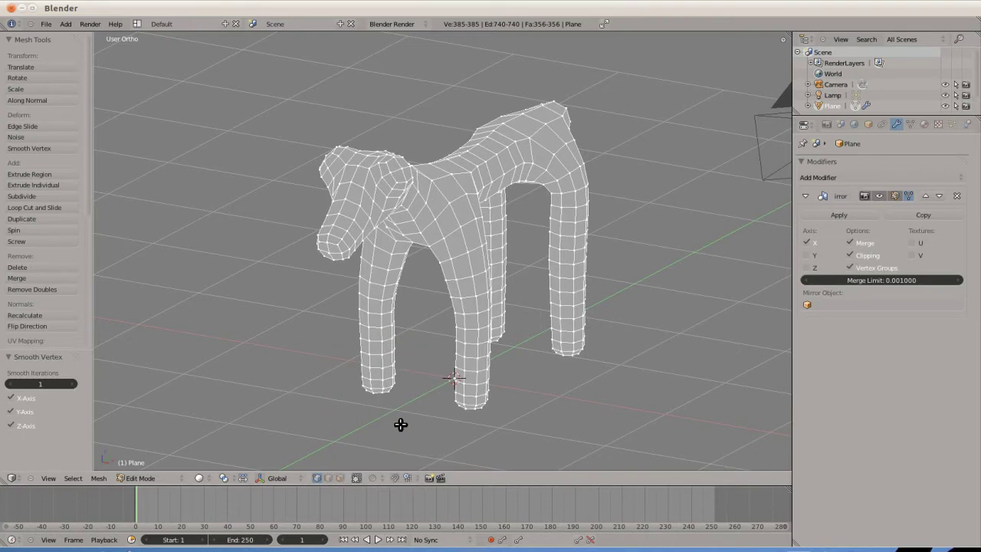
mouse_move(400, 422)
middle_down()
mouse_move(420, 361)
mouse_move(549, 311)
mouse_move(402, 268)
mouse_move(383, 285)
mouse_move(455, 296)
mouse_move(476, 220)
middle_up()
- Recalculate consistent normals, then return to Object Mode in perspective view
key(ctrl+n)
right_click(477, 219)
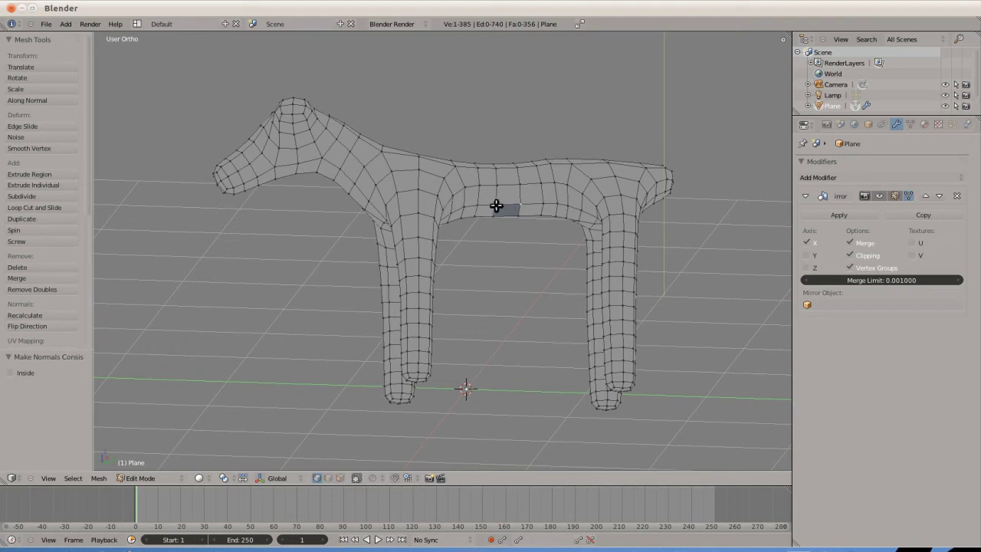
scroll(517, 216, up, 3)
mouse_move(521, 227)
middle_down()
mouse_move(565, 263)
mouse_move(554, 250)
mouse_move(478, 256)
mouse_move(533, 263)
mouse_move(464, 242)
middle_up()
key(Tab)
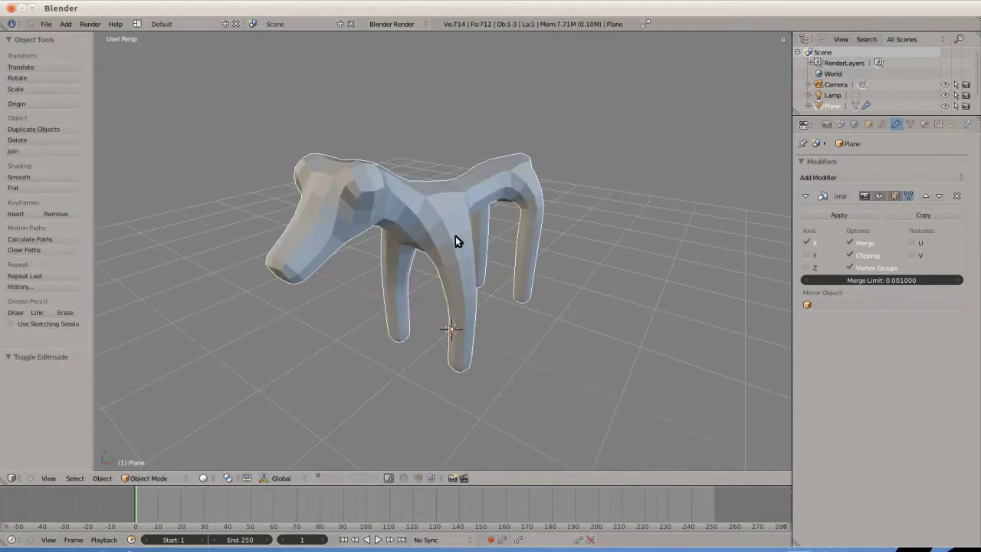
- Browse the open-file dialog to the Blender/work folder
key(ctrl+o)
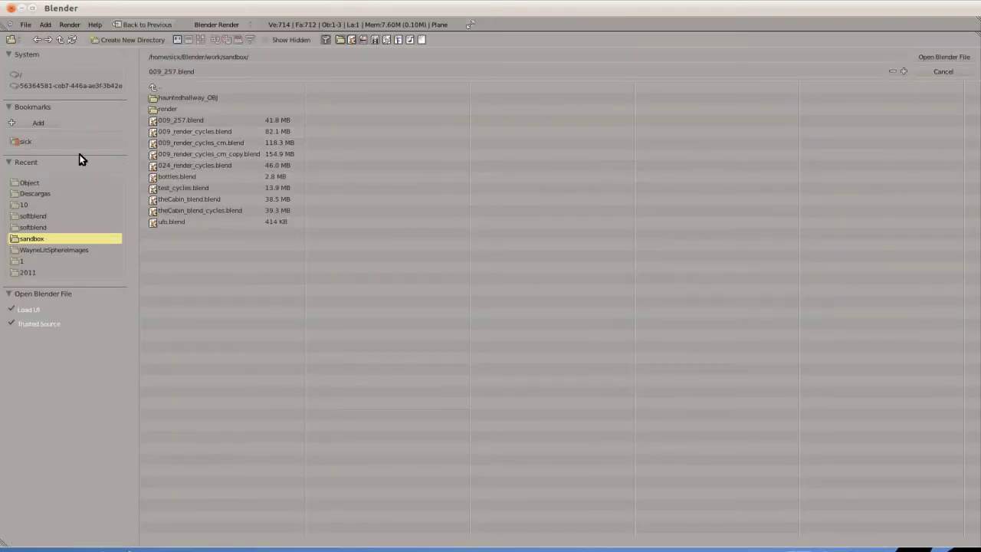
click(52, 85)
click(181, 109)
click(184, 94)
click(182, 97)
click(163, 153)
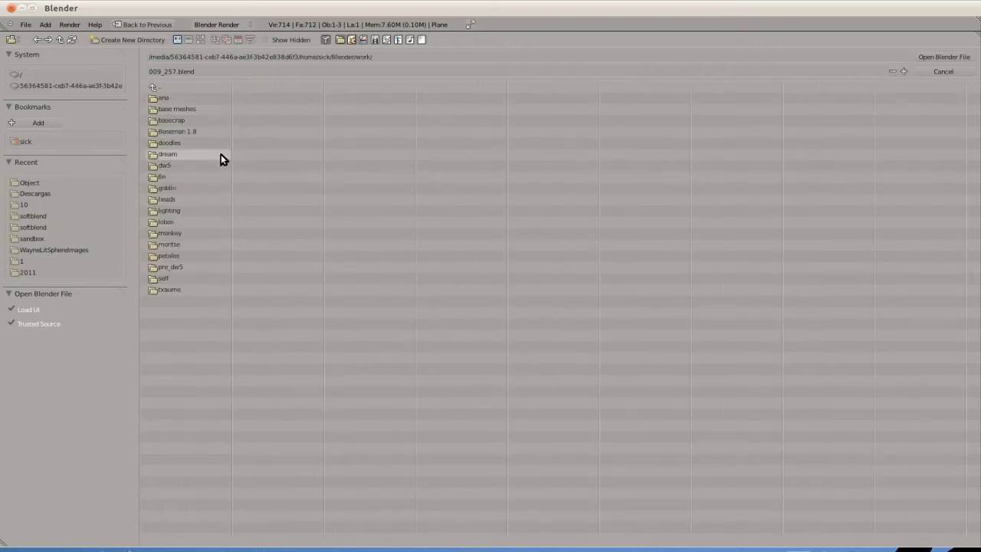
click(203, 143)
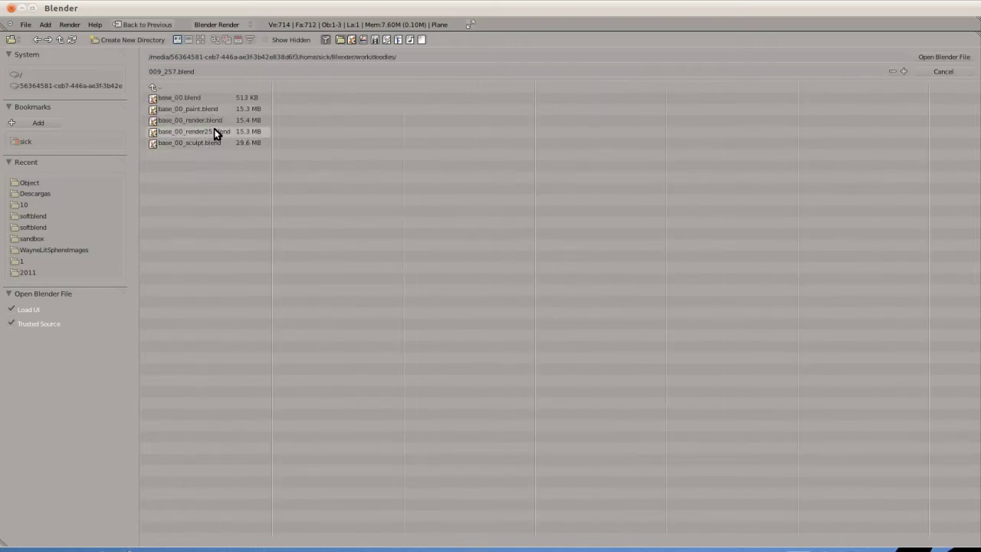
click(178, 87)
- Open 009_paint_test.blend from heads/2011 and orbit around the sculpted bust
click(165, 199)
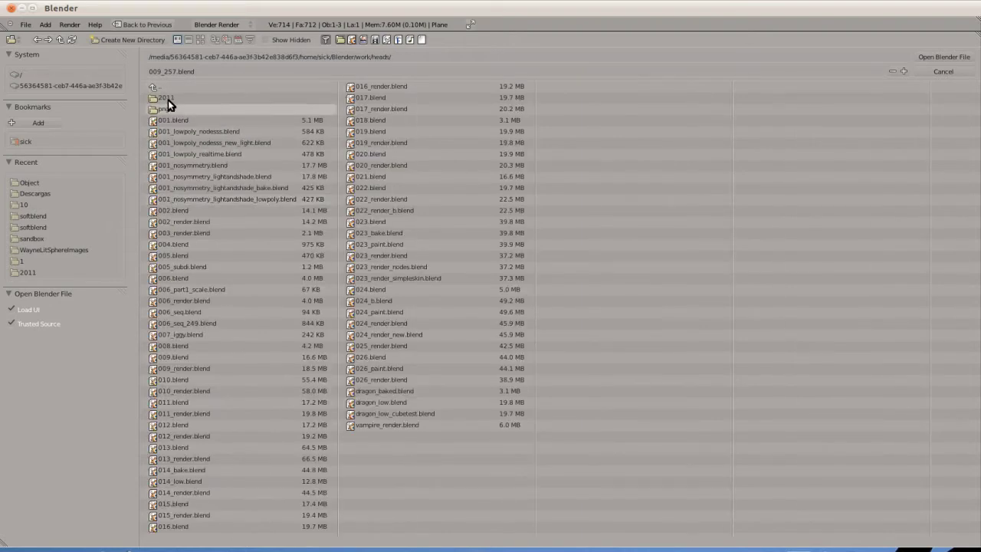
click(168, 98)
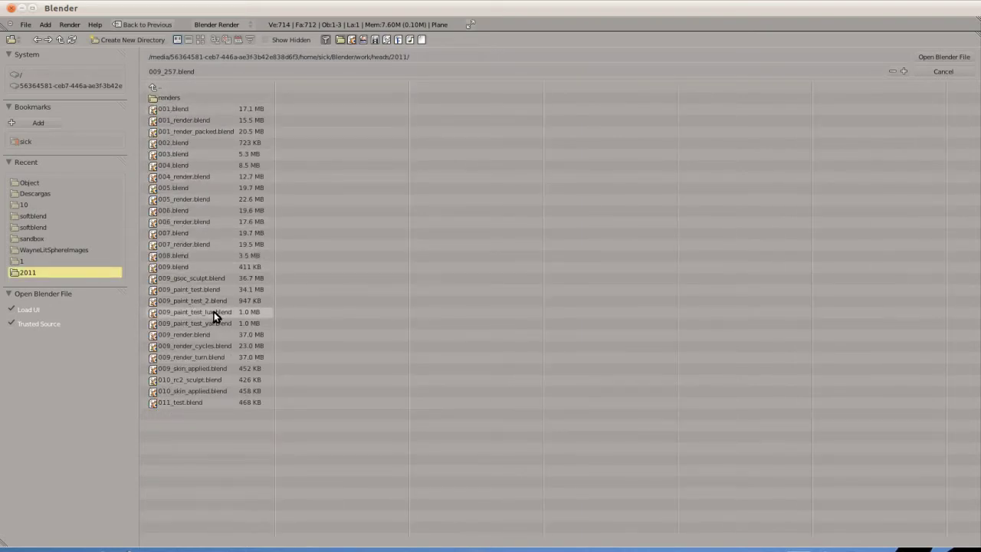
click(207, 290)
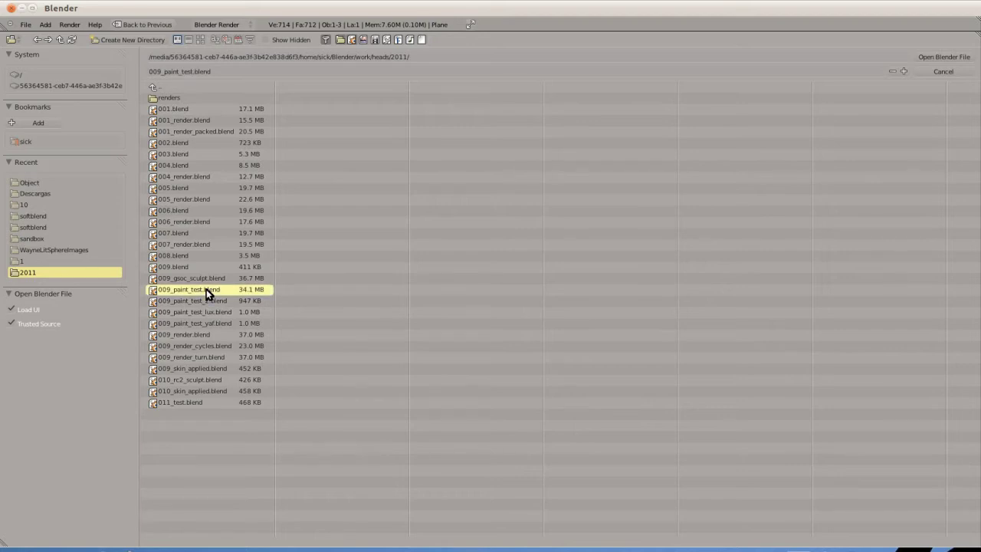
click(956, 59)
key(KP_5)
mouse_move(469, 259)
middle_down()
mouse_move(534, 281)
mouse_move(518, 269)
middle_up()
scroll(518, 269, up, 3)
scroll(516, 269, up, 2)
- Set Multires Preview to 6, view the detailed bust from the front, then open the file browser
middle_drag(361, 273, 460, 190)
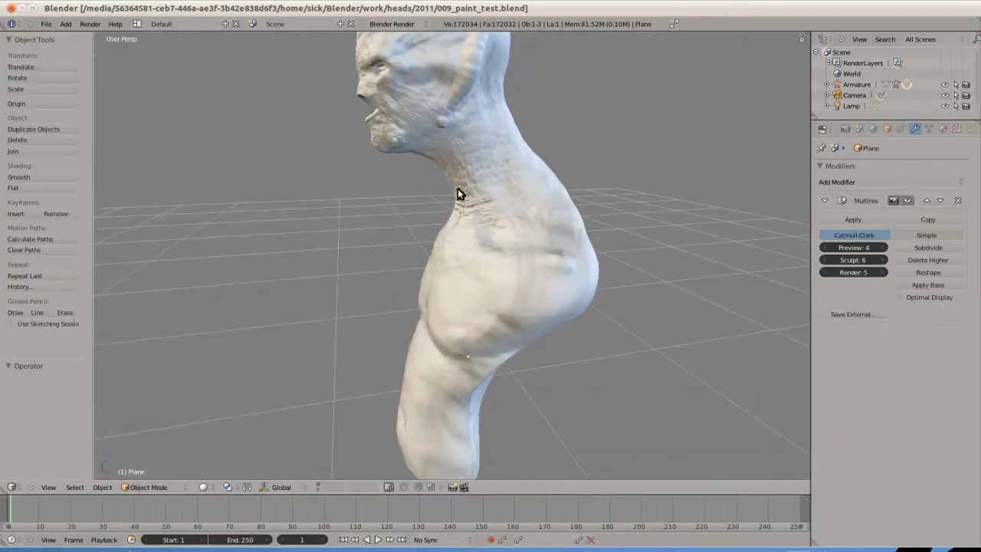
click(861, 248)
key(Return)
mouse_move(470, 233)
middle_down()
mouse_move(508, 252)
mouse_move(556, 240)
mouse_move(468, 240)
mouse_move(323, 211)
mouse_move(576, 274)
mouse_move(372, 281)
mouse_move(532, 285)
mouse_move(553, 269)
middle_up()
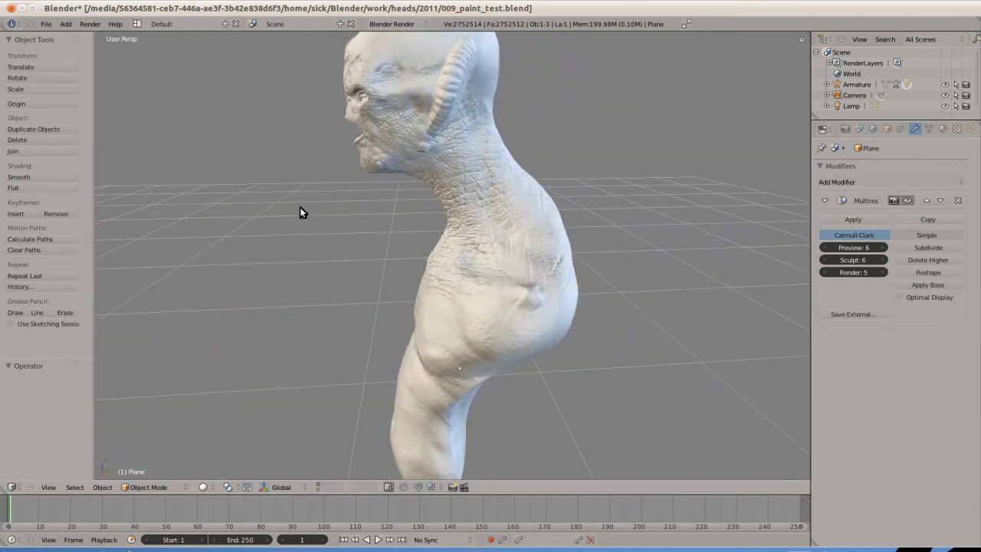
key(ctrl+o)
- Open 013.blend from work/petalos and briefly play its animation
click(184, 90)
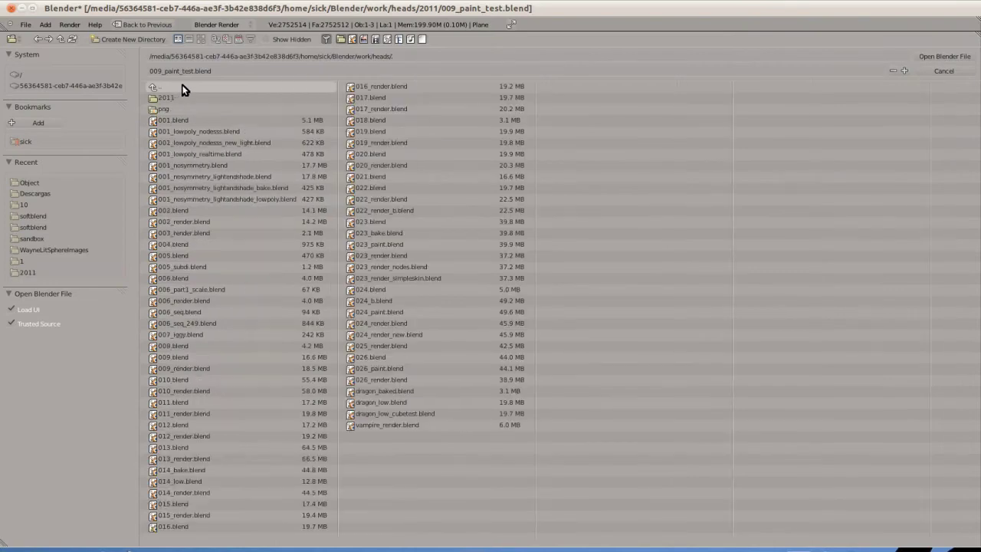
click(184, 89)
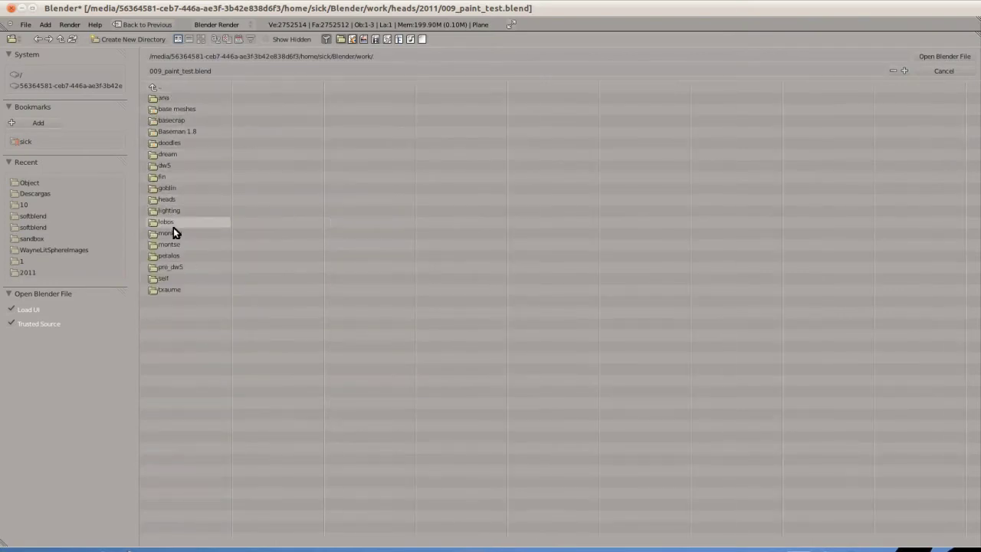
click(178, 258)
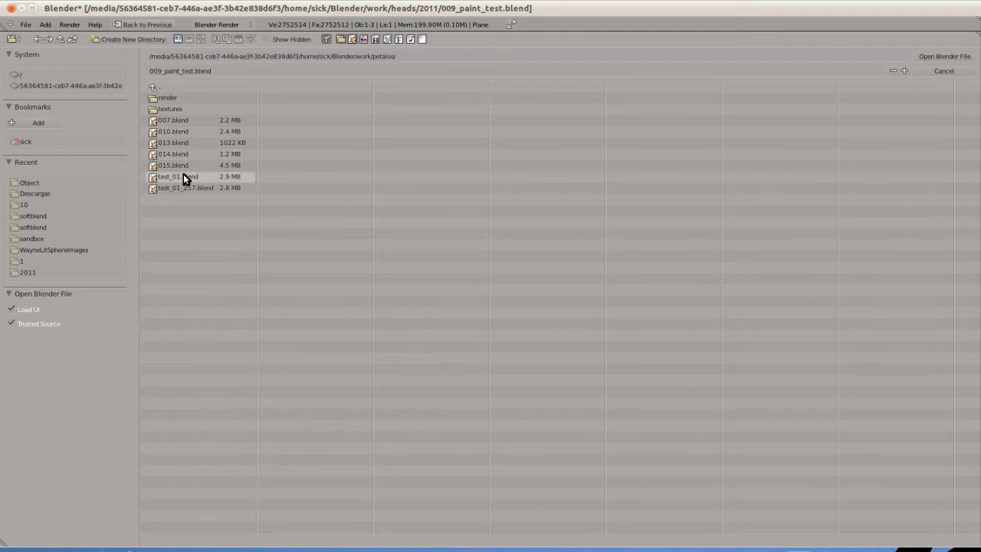
click(188, 142)
click(939, 56)
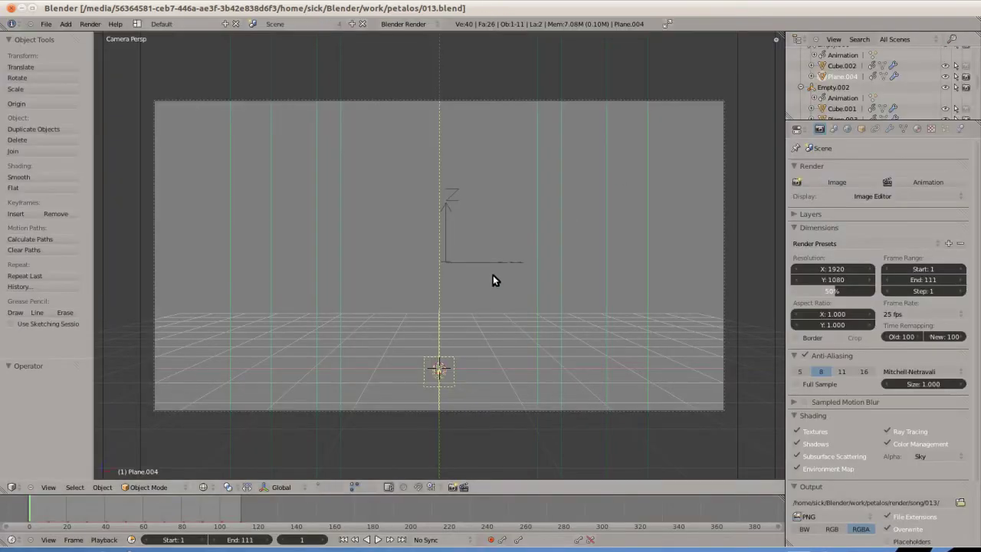
key(alt+a)
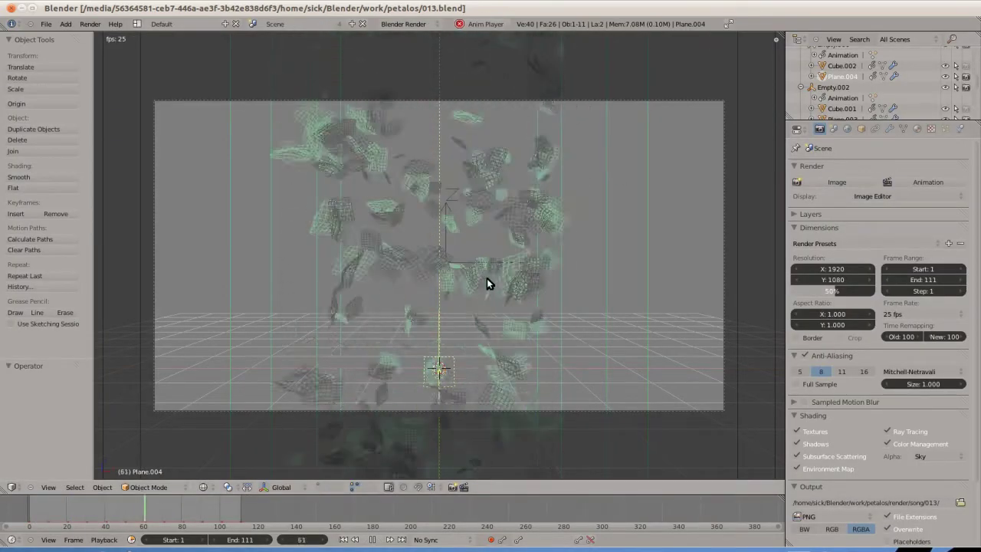
key(Escape)
- Open 014.blend and play its falling-petals animation
key(ctrl+o)
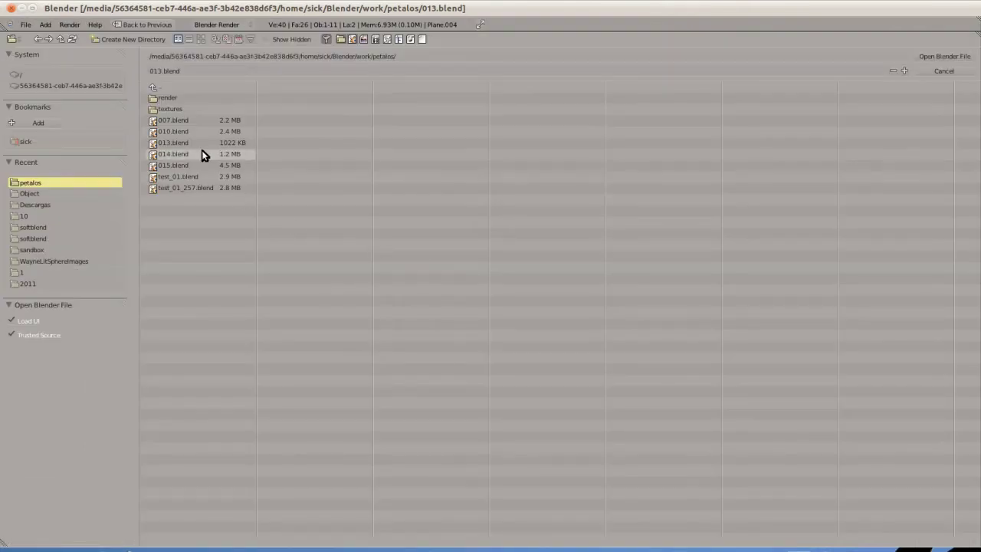
click(203, 155)
double_click(204, 156)
key(alt+a)
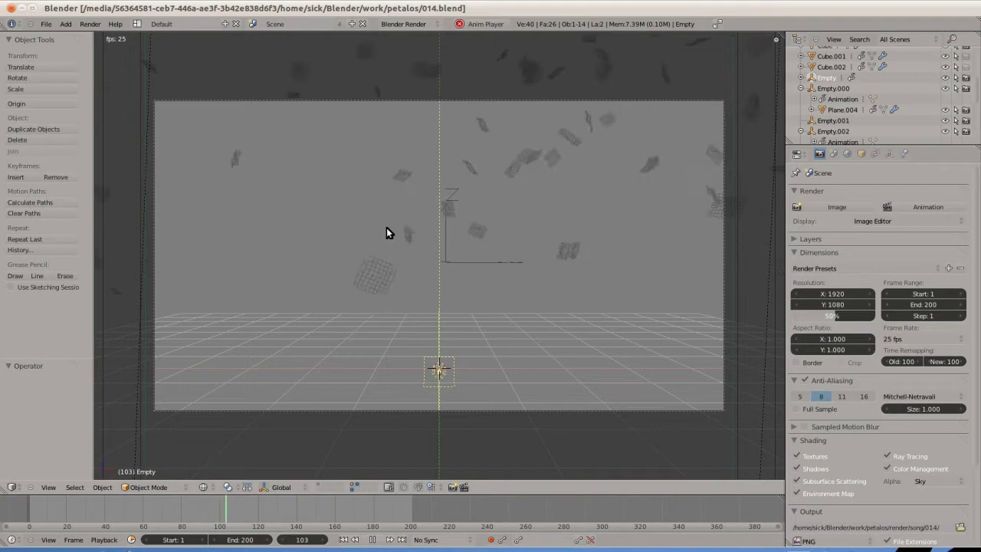
- Stop playback and render frame 21 of the petal scene
key(Escape)
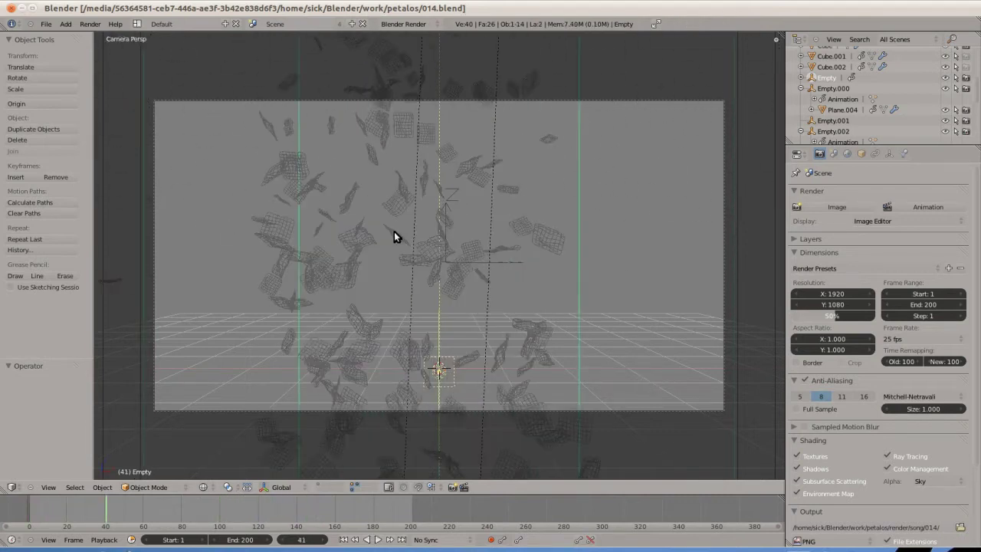
key(ctrl+F12)
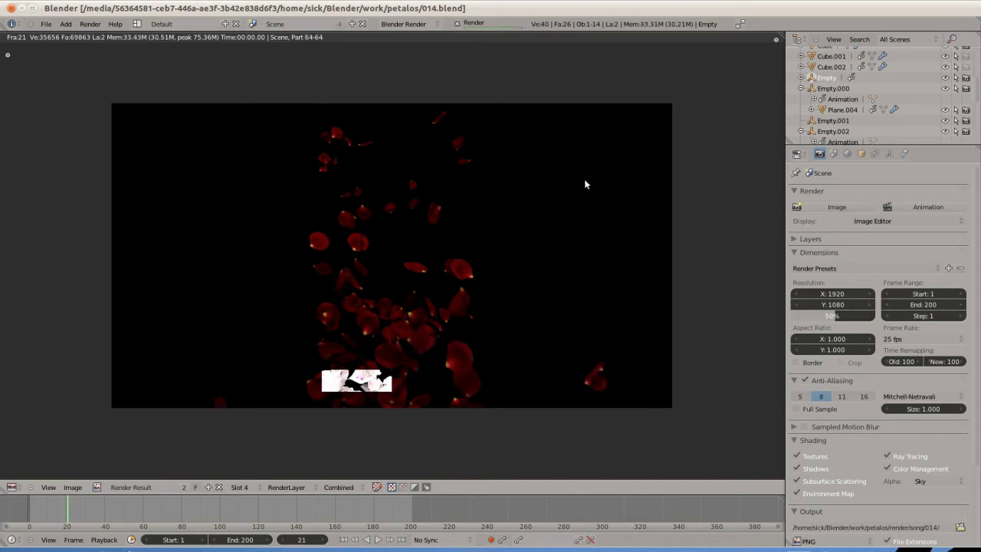
- Switch to the Compositing layout and maximize the node editor
click(137, 25)
click(149, 52)
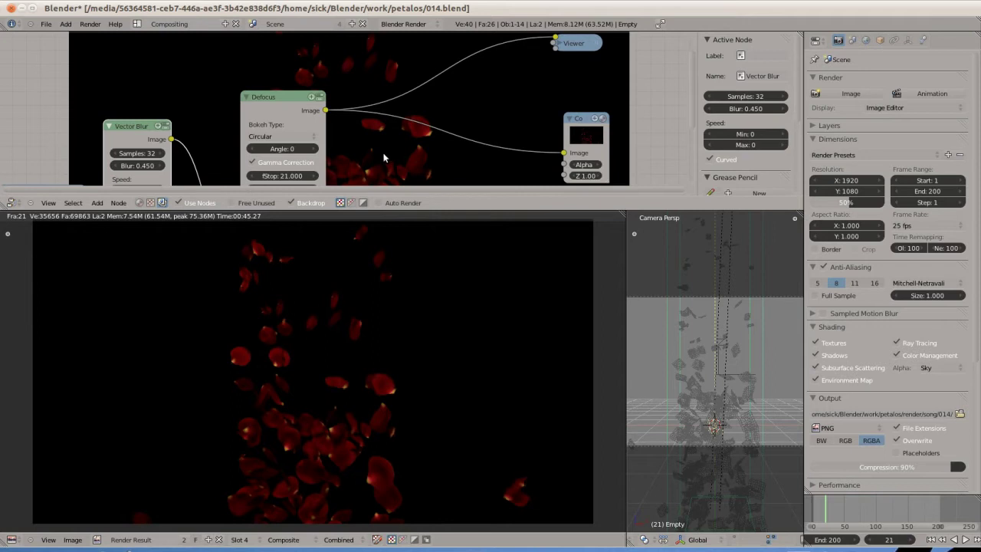
key(ctrl+Up)
- Spread out the Vector Blur and Defocus nodes, then browse up to the work folder
mouse_move(158, 299)
mouse_down()
mouse_move(204, 236)
mouse_move(214, 236)
mouse_up()
drag(306, 262, 521, 267)
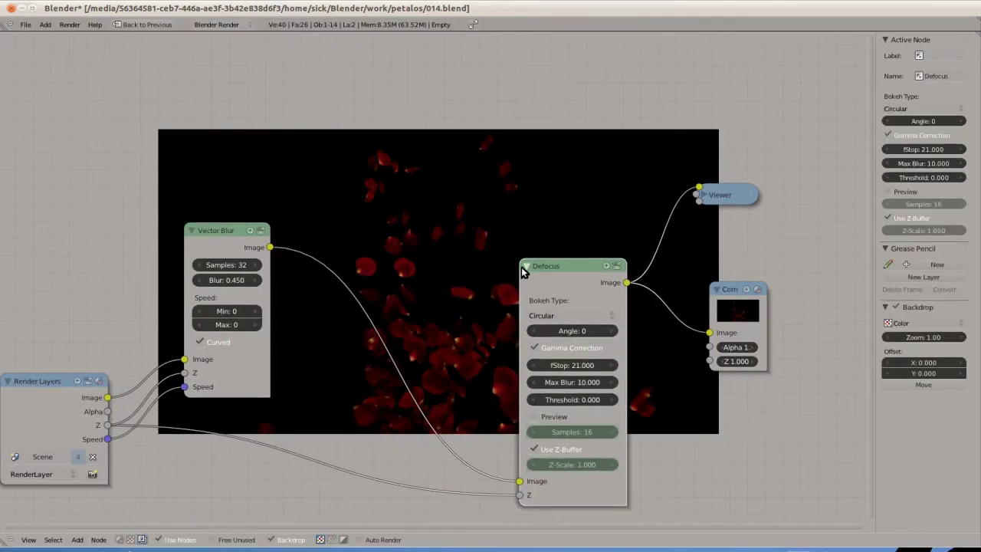
scroll(116, 304, down, 1)
drag(242, 259, 251, 333)
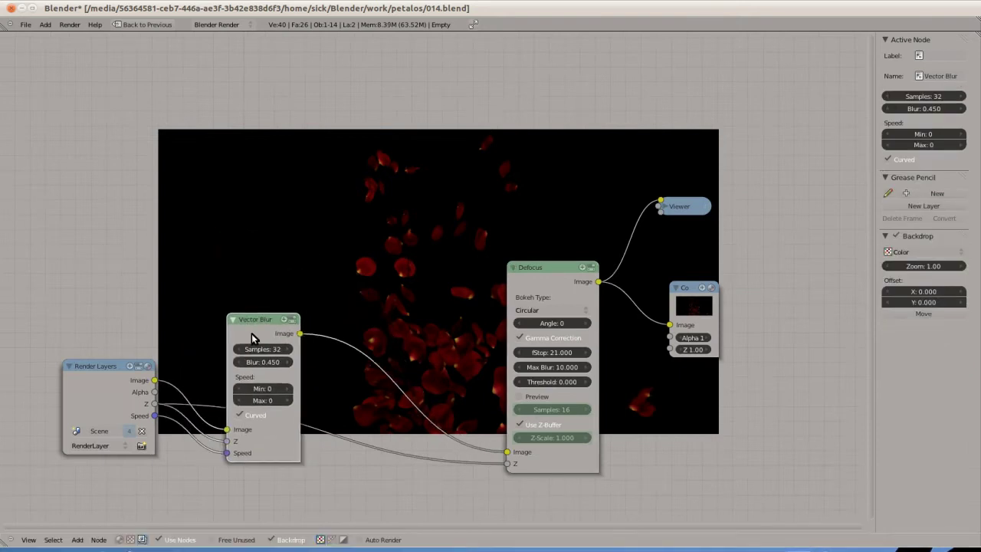
key(ctrl+o)
click(182, 98)
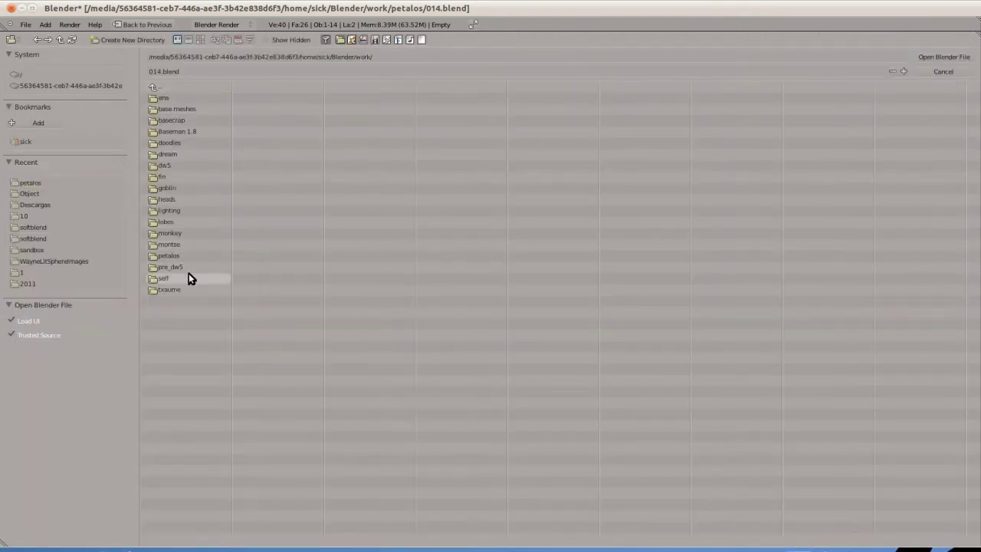
- Browse home > Dropbox > Public and open fruit_bowl_spots_realtime.blend
click(26, 140)
click(180, 143)
click(180, 143)
click(162, 88)
click(171, 152)
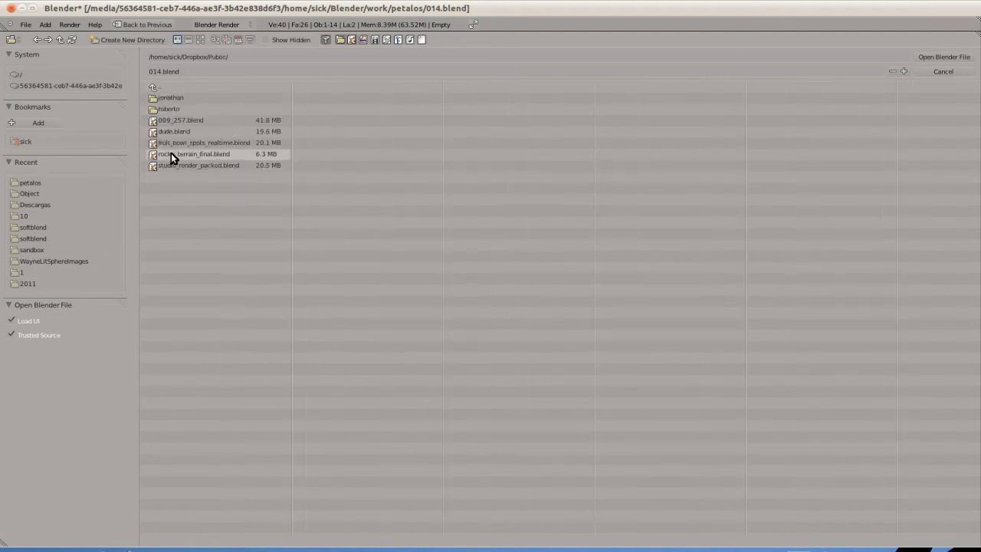
click(214, 143)
click(943, 57)
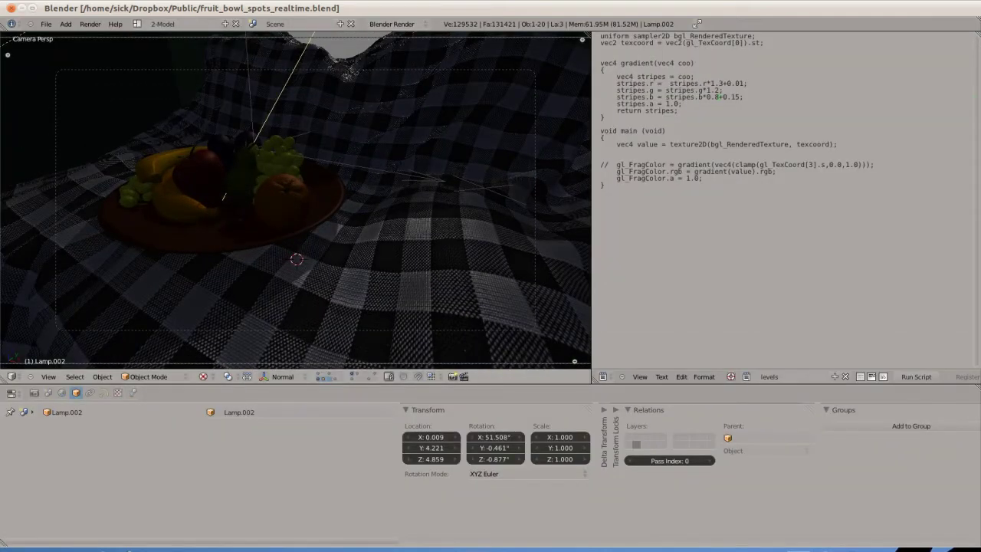
- Preview the fruit bowl in the game engine, then enable Color Management in the Render settings
key(p)
key(Escape)
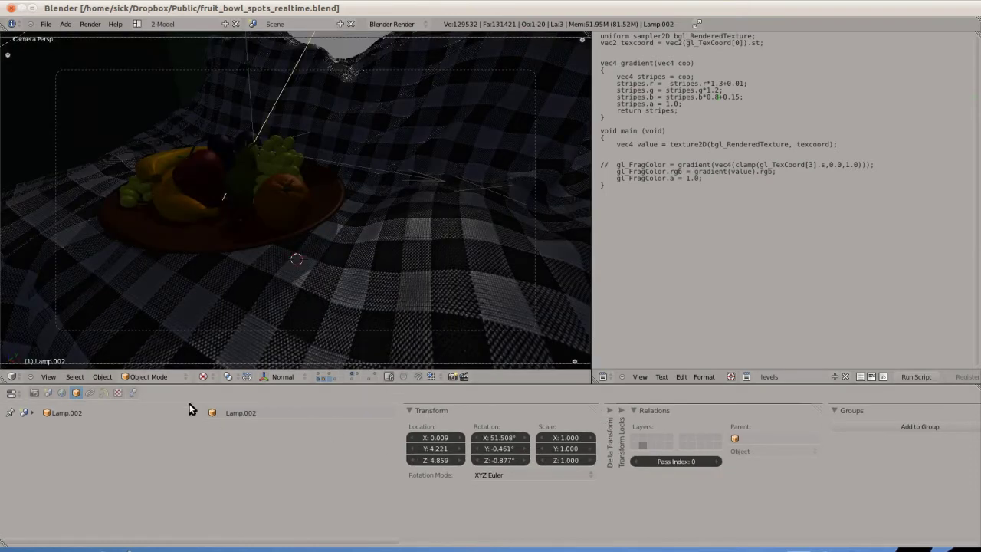
click(34, 392)
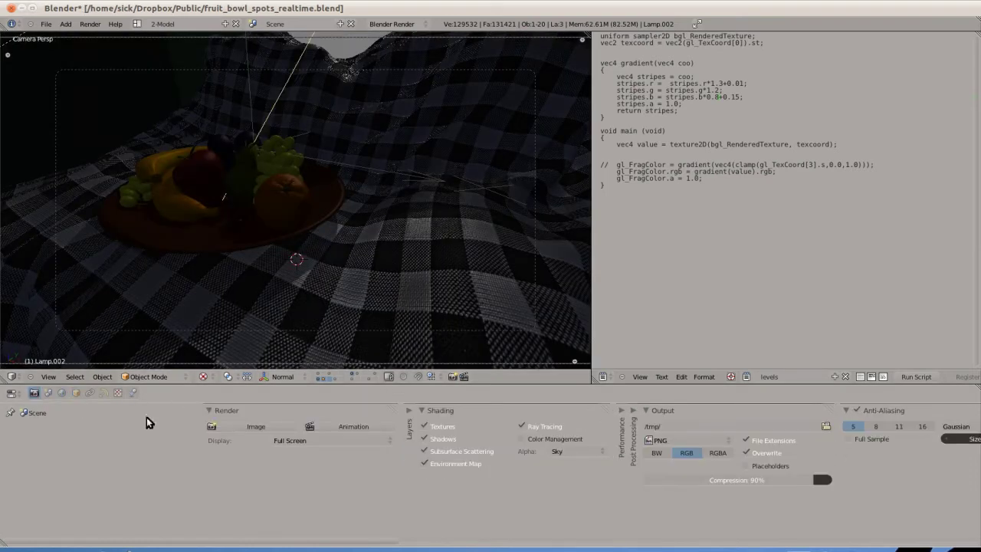
click(522, 439)
click(521, 439)
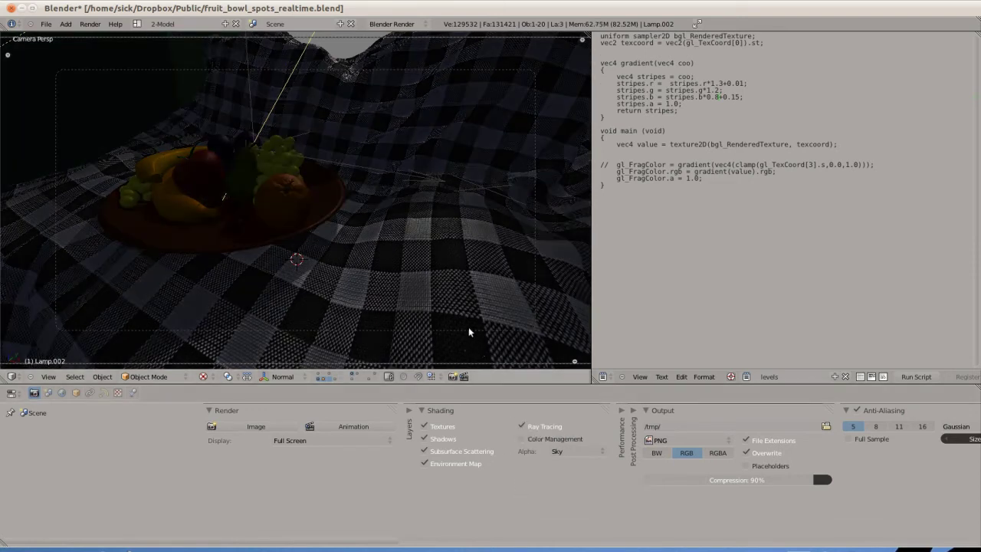
click(522, 439)
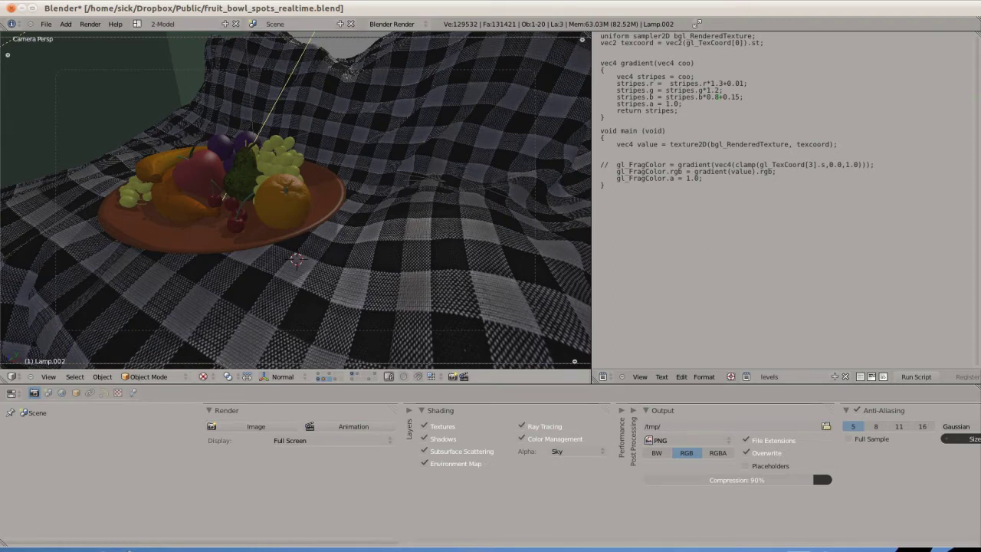
- Run the game engine preview twice to check the brighter fruit bowl scene
key(p)
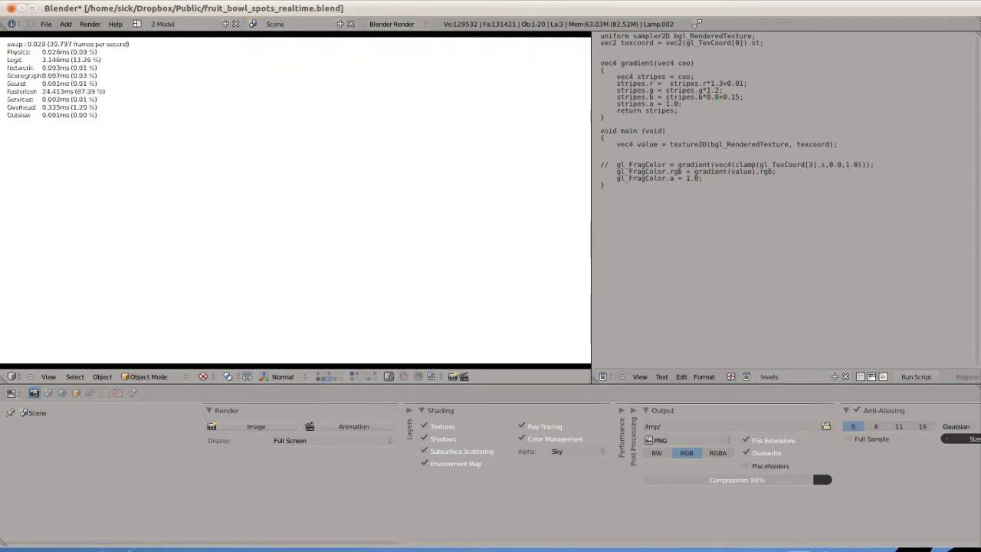
key(Escape)
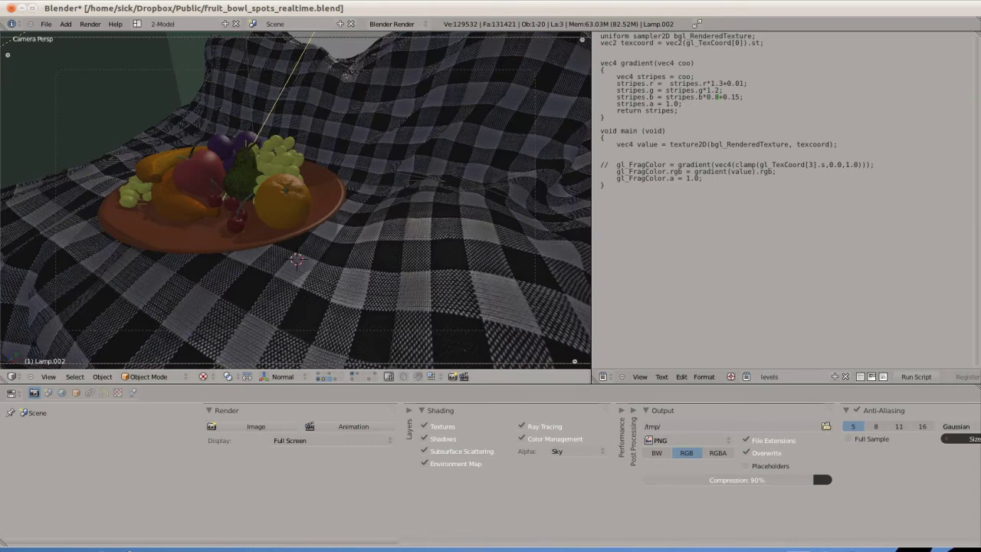
key(p)
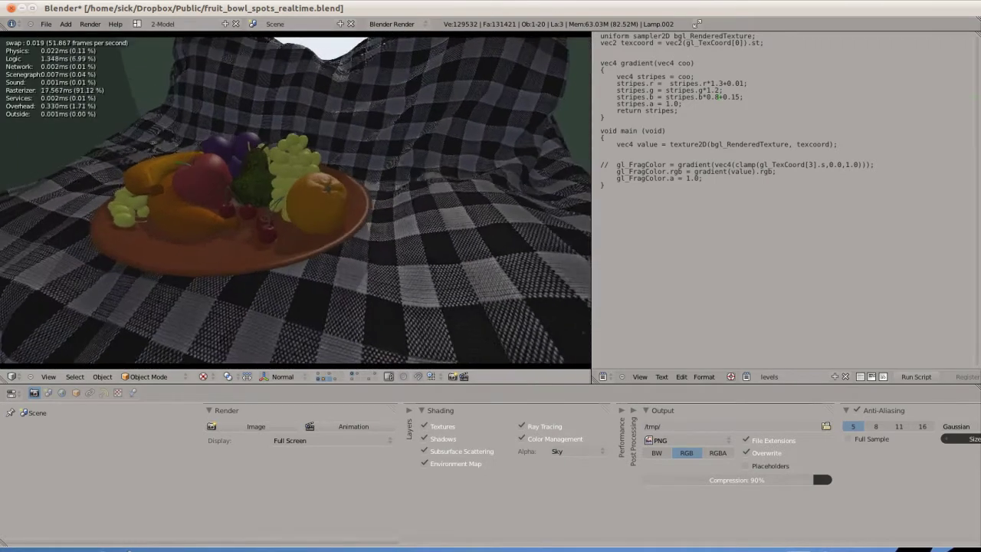
key(Escape)
- Open rocky_terrain_final.blend from the File menu
click(46, 24)
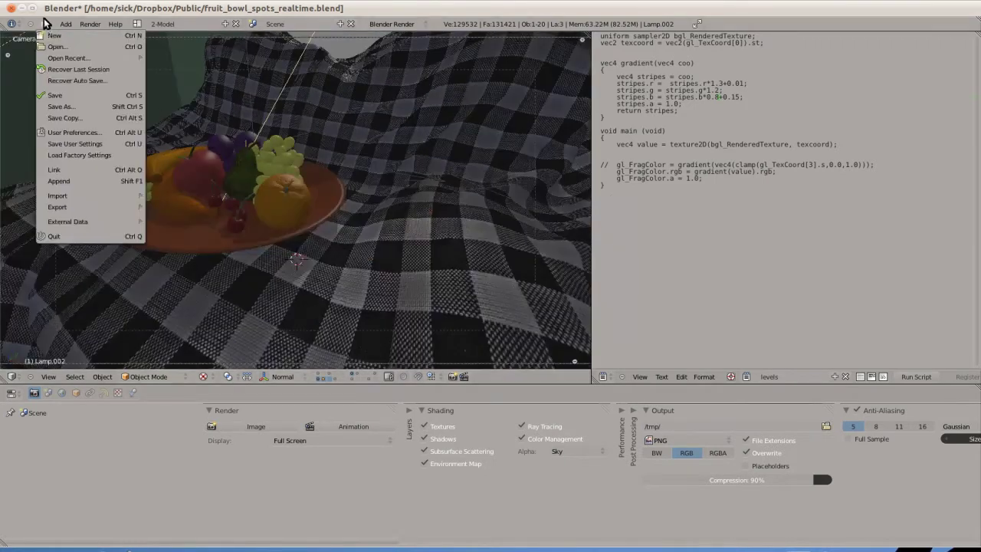
click(54, 42)
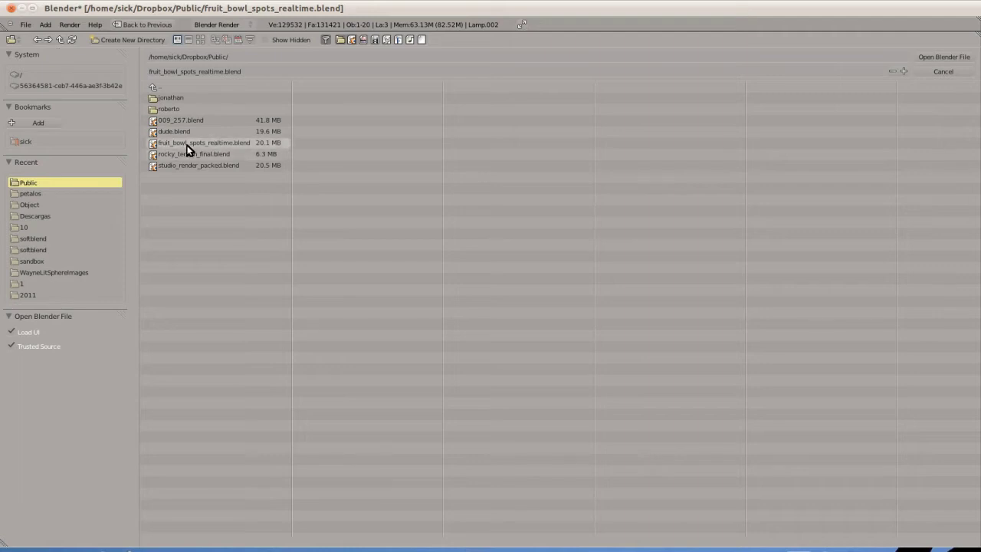
click(189, 154)
click(927, 57)
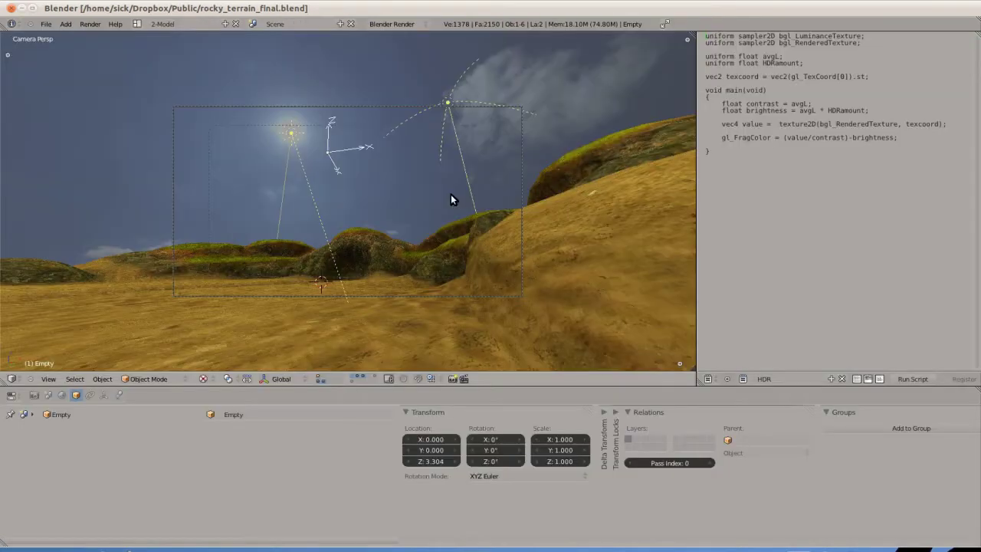
- Preview the terrain in the game engine, pull back to the sky dome, and select the camera
key(p)
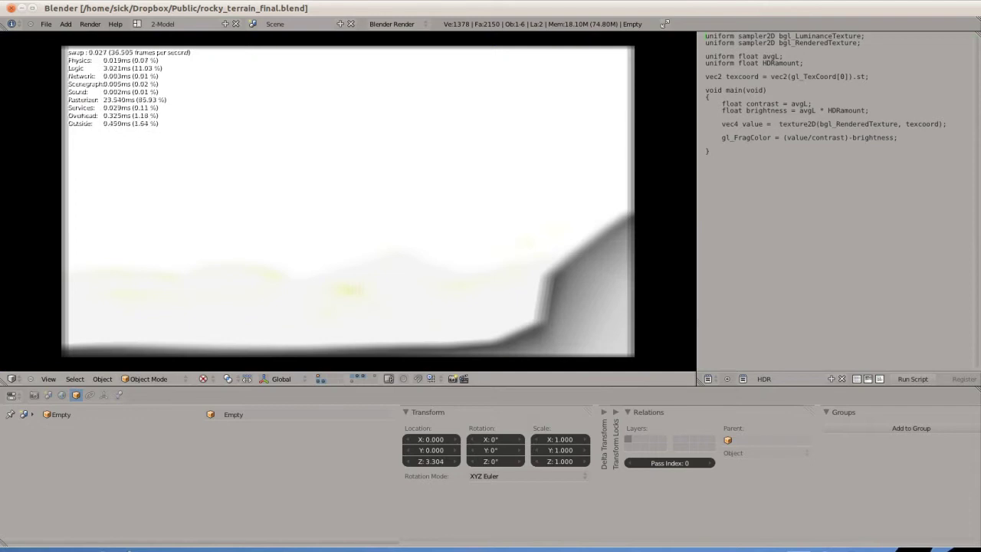
key(Escape)
mouse_move(453, 207)
middle_down()
mouse_move(373, 210)
mouse_move(468, 261)
middle_up()
scroll(431, 219, down, 8)
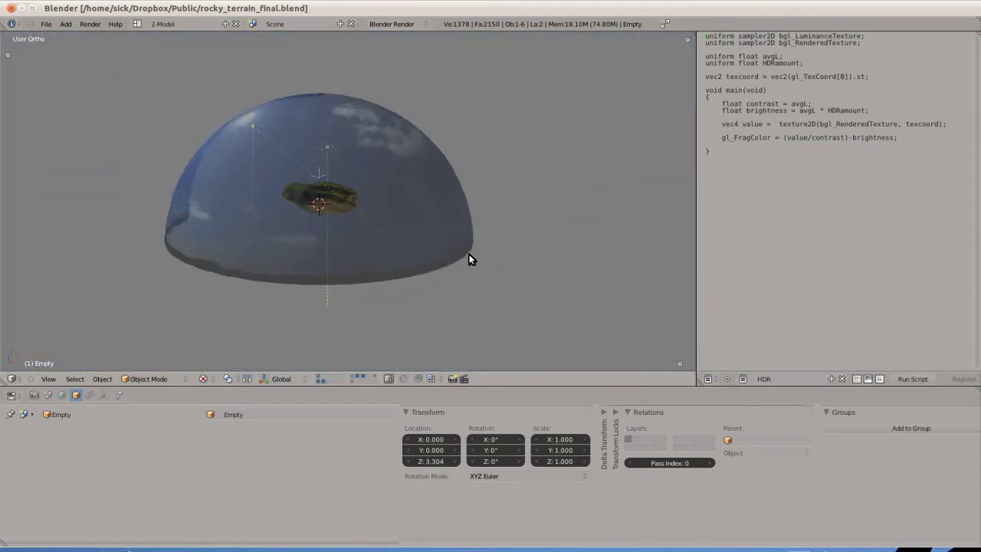
scroll(322, 240, up, 8)
right_click(374, 192)
right_click(381, 196)
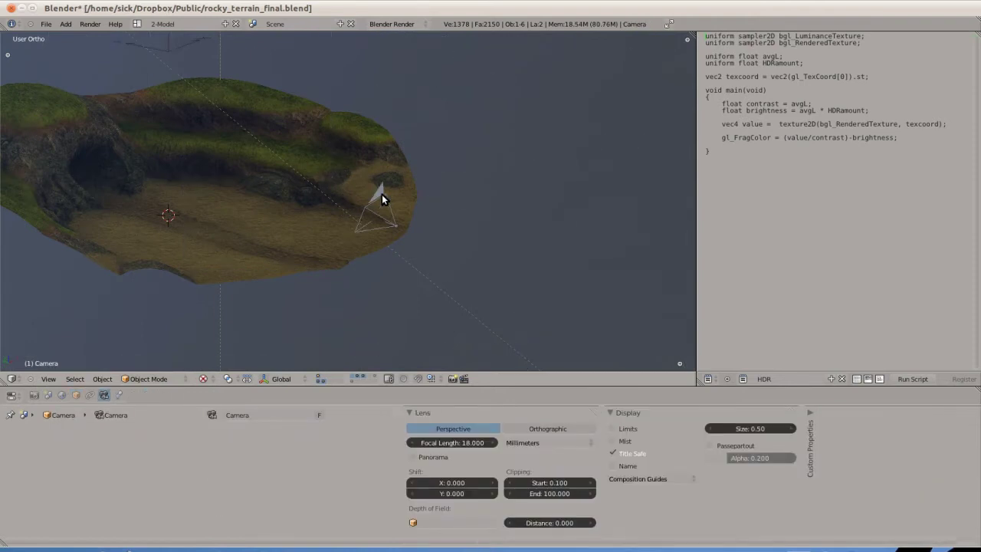
- Inspect the terrain from a perspective side view, then bring up the file browser
scroll(370, 198, up, 3)
mouse_move(368, 193)
middle_down()
mouse_move(265, 164)
mouse_move(328, 179)
mouse_move(247, 230)
mouse_move(363, 237)
mouse_move(142, 211)
mouse_move(138, 177)
mouse_move(189, 236)
mouse_move(229, 233)
middle_up()
scroll(269, 164, up, 2)
scroll(270, 163, up, 1)
key(KP_5)
scroll(326, 179, up, 2)
scroll(325, 179, up, 2)
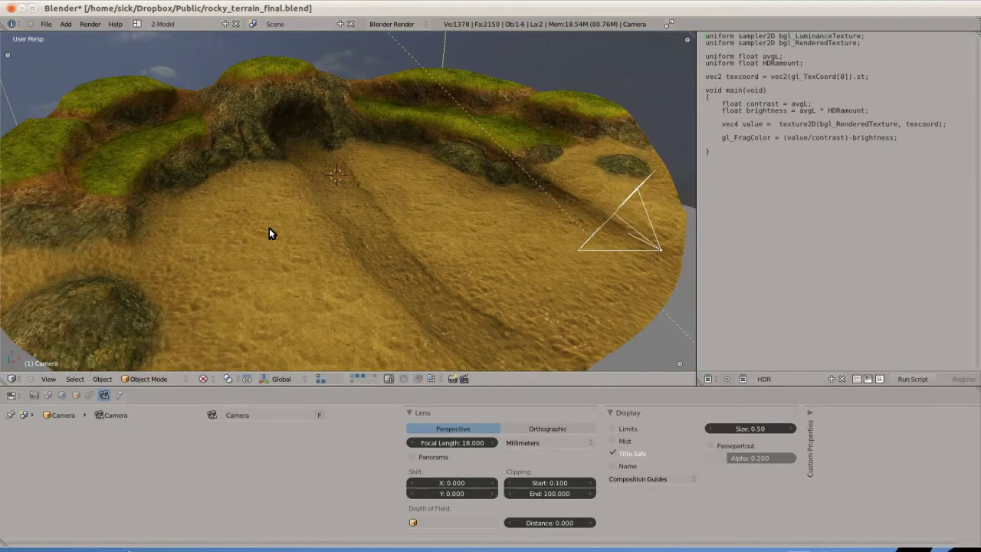
key(ctrl+o)
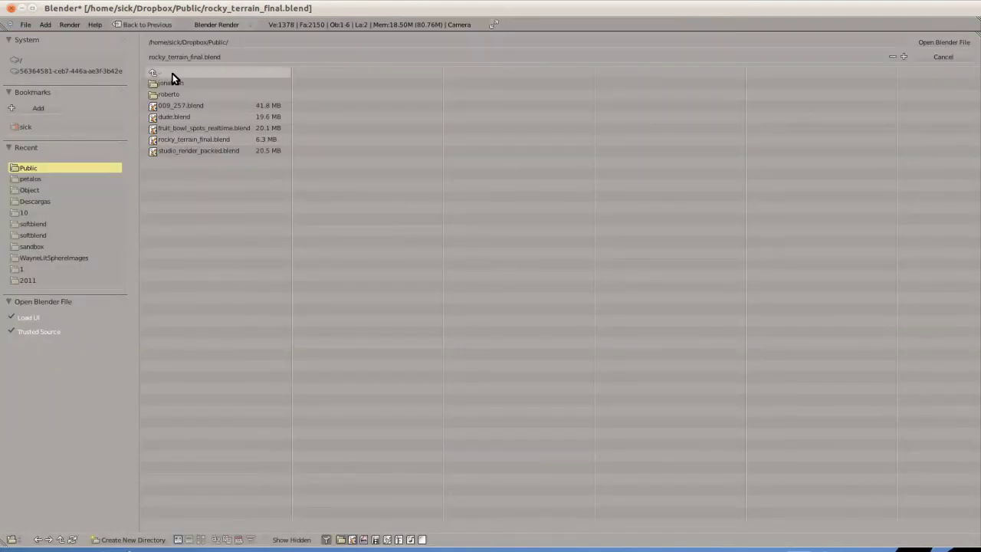
- Open concept_bust_retopo_bake_paint_realtime.blend from the work/pre_dw5 folder
double_click(171, 76)
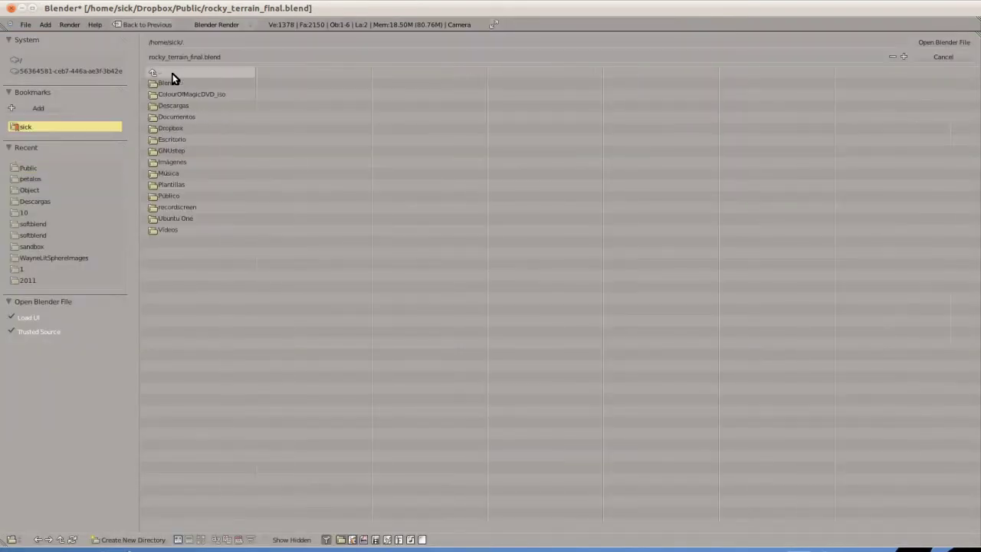
click(49, 180)
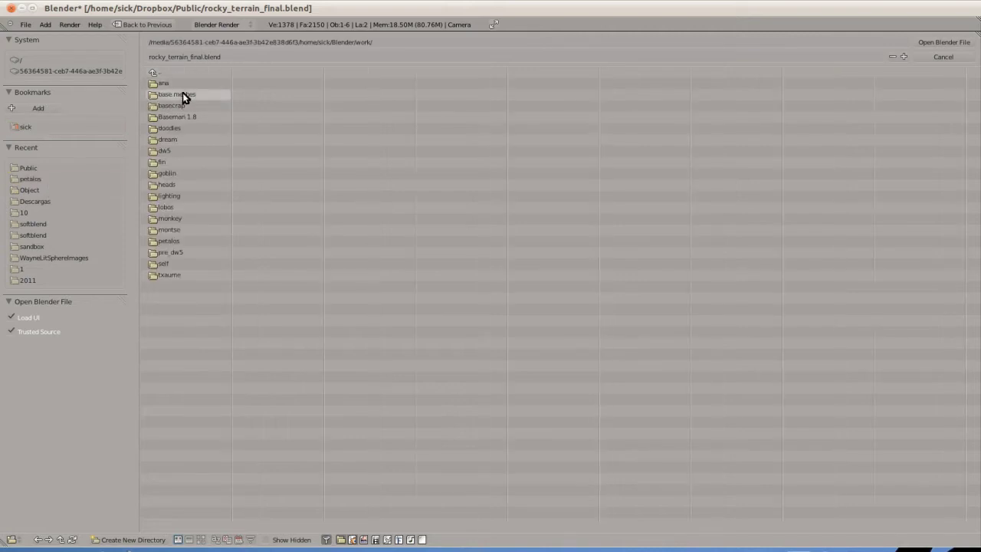
click(182, 252)
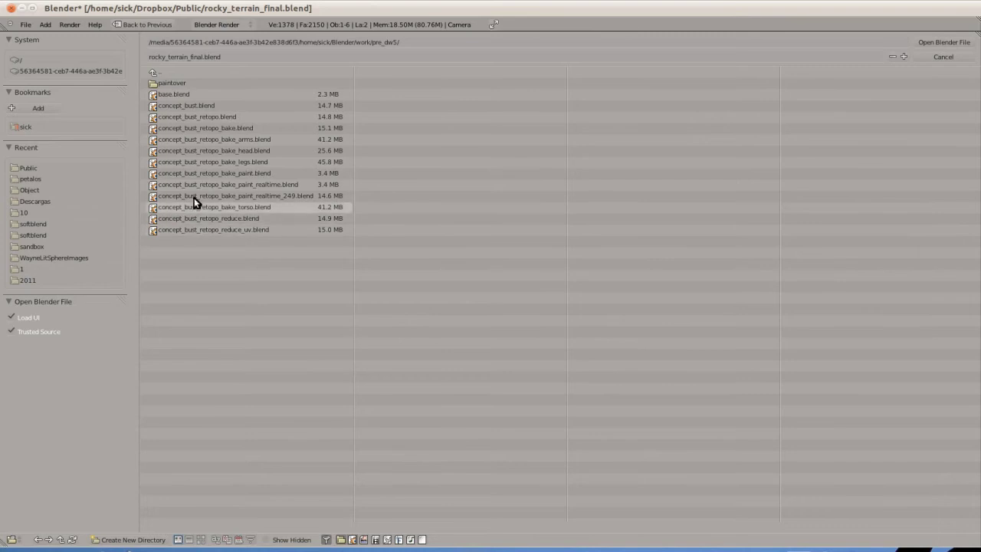
click(194, 185)
click(942, 42)
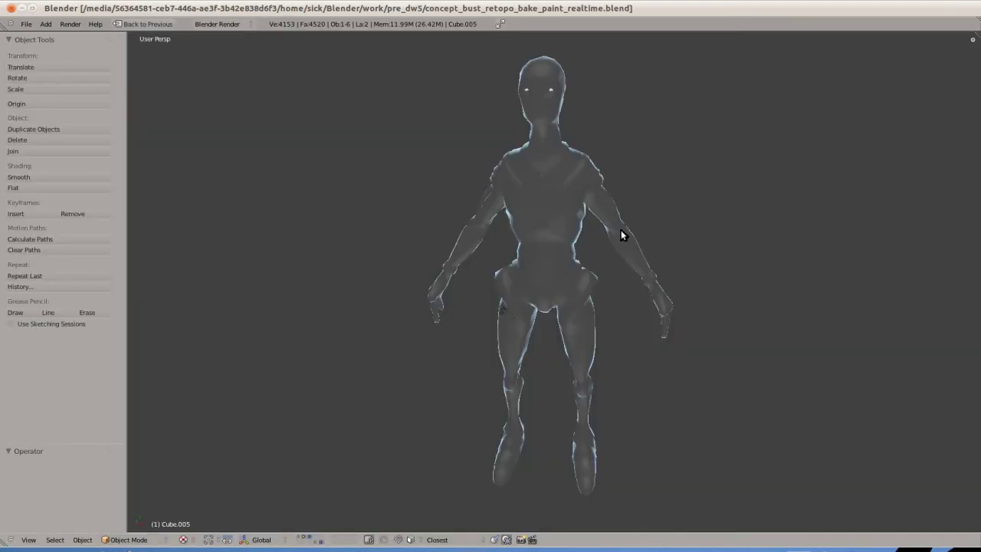
- Orbit the figure, restore the full layout, and show its texture colour settings
middle_drag(620, 230, 515, 197)
key(ctrl+Up)
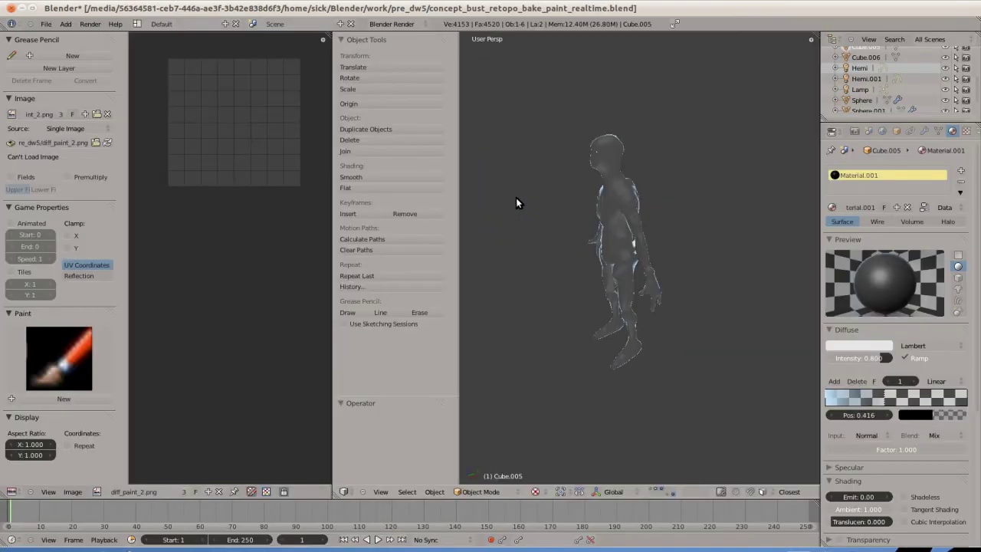
middle_drag(587, 275, 625, 254)
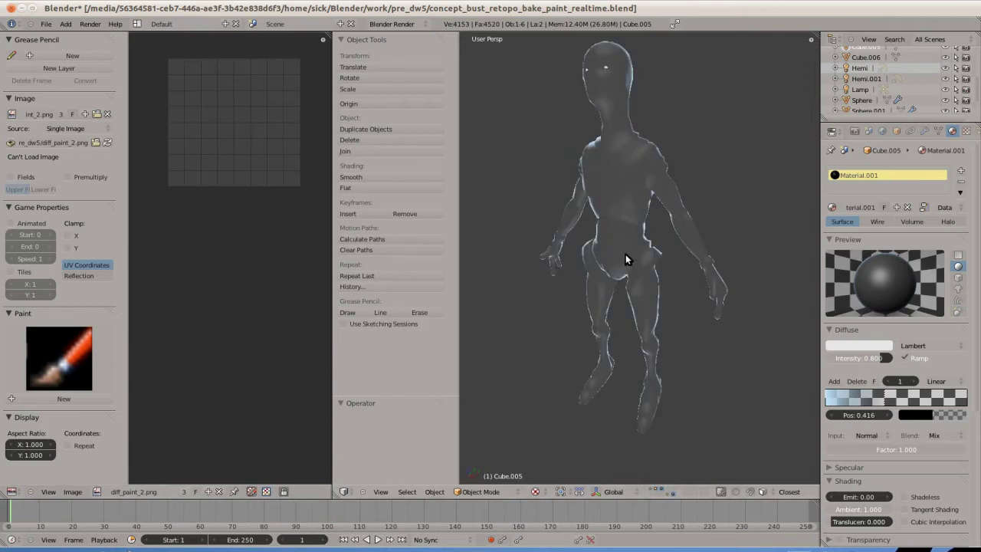
scroll(631, 250, down, 2)
scroll(631, 250, up, 2)
click(965, 131)
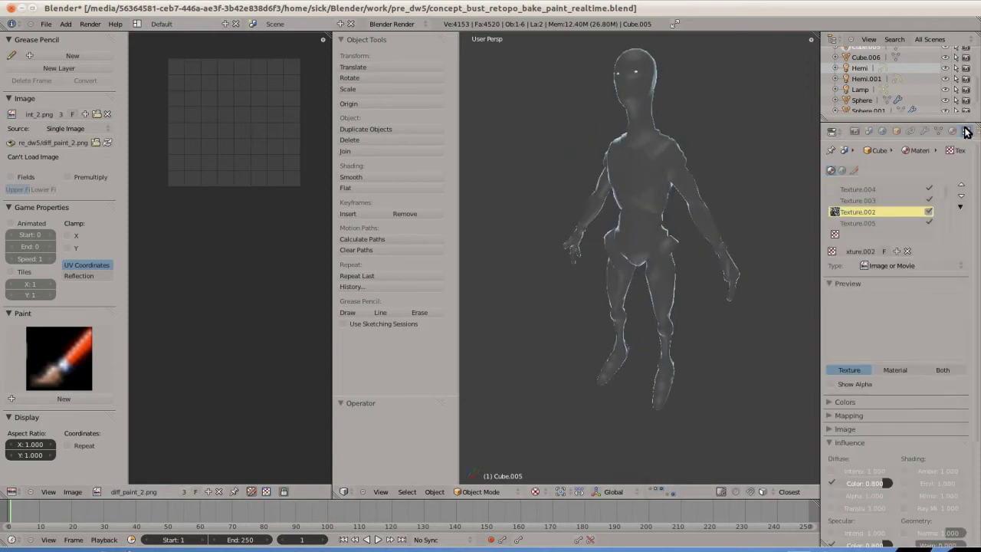
click(830, 401)
- Load full_body_ao_03.png from pre_dw5 as the current texture's image
click(830, 401)
click(828, 429)
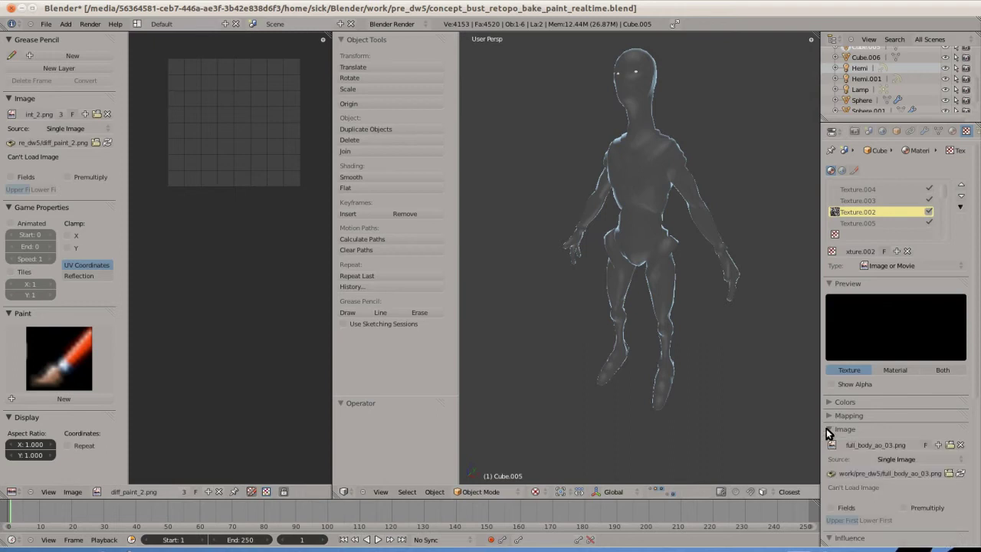
click(950, 445)
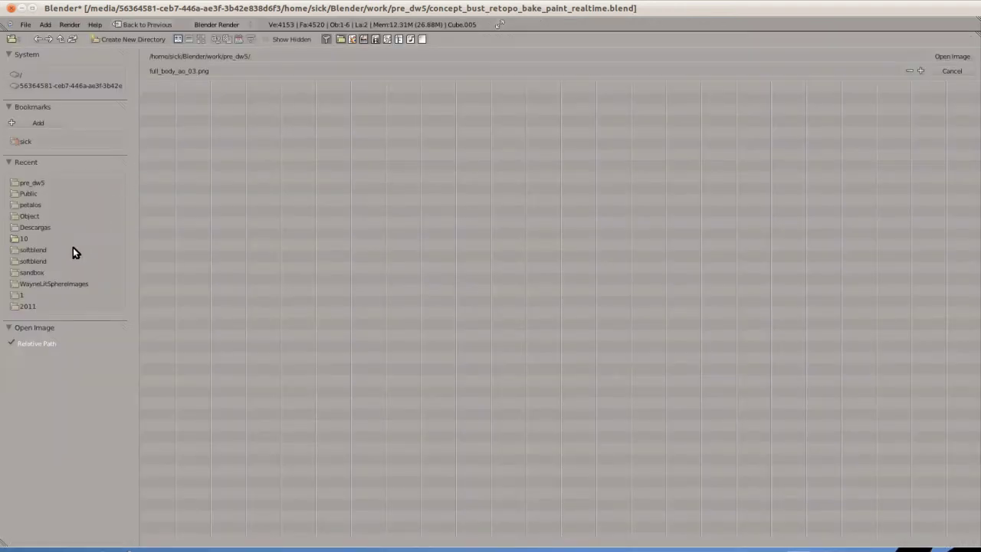
click(59, 183)
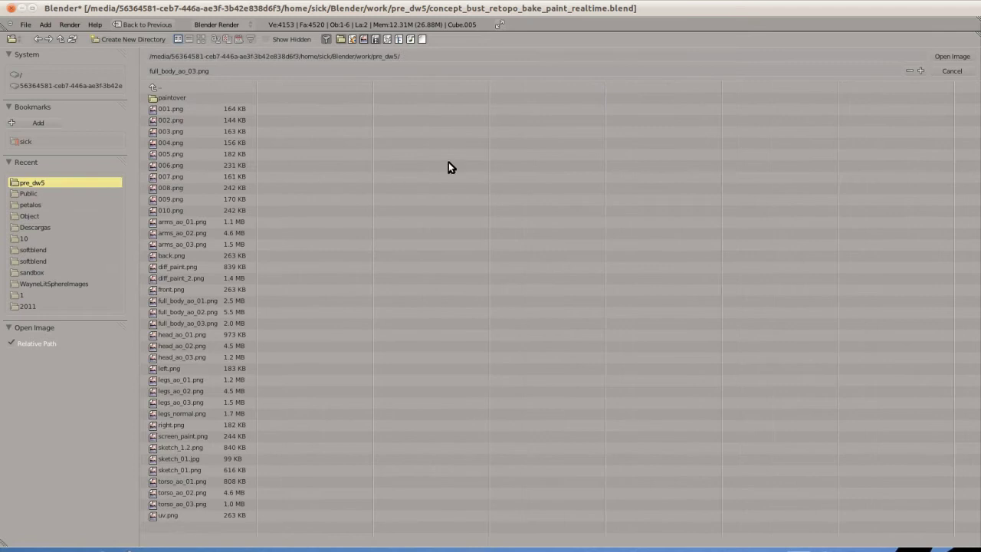
click(952, 59)
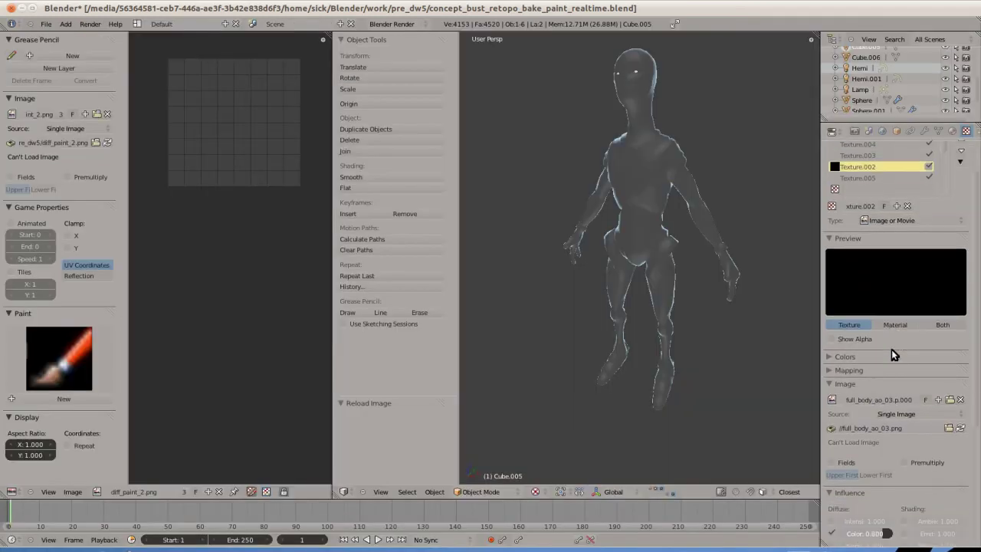
scroll(891, 349, up, 1)
- Give Texture.004 the image diff_paint_2.png from pre_dw5 and reload it
click(857, 190)
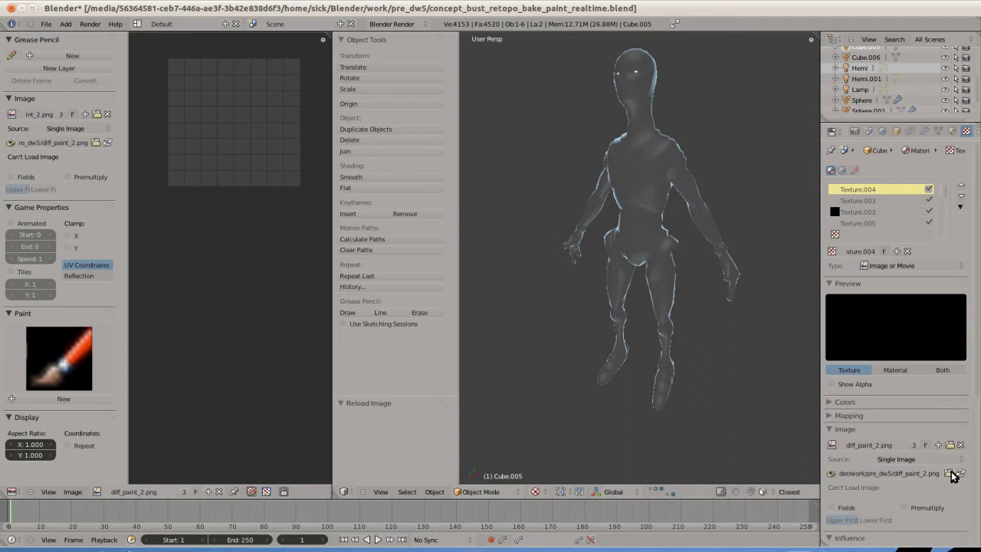
click(950, 444)
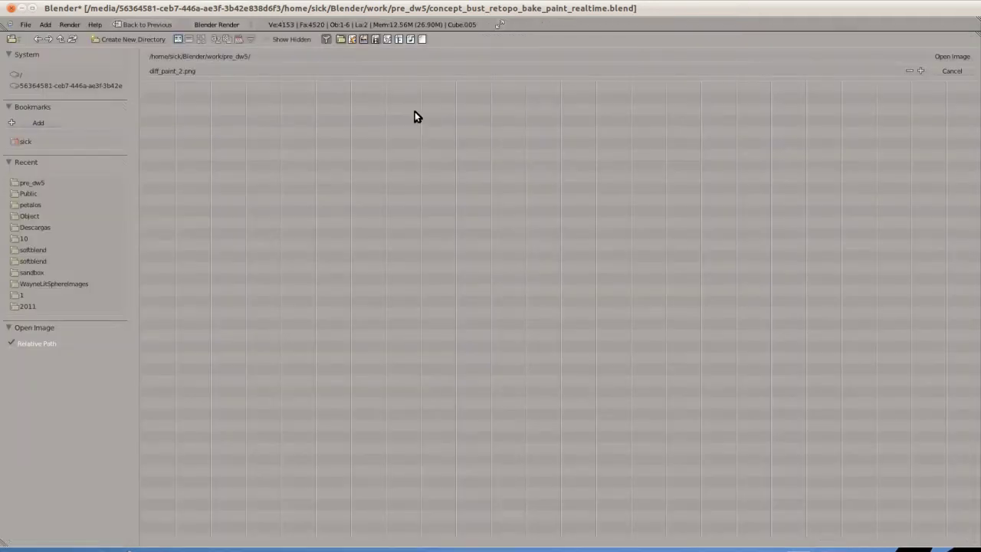
click(75, 186)
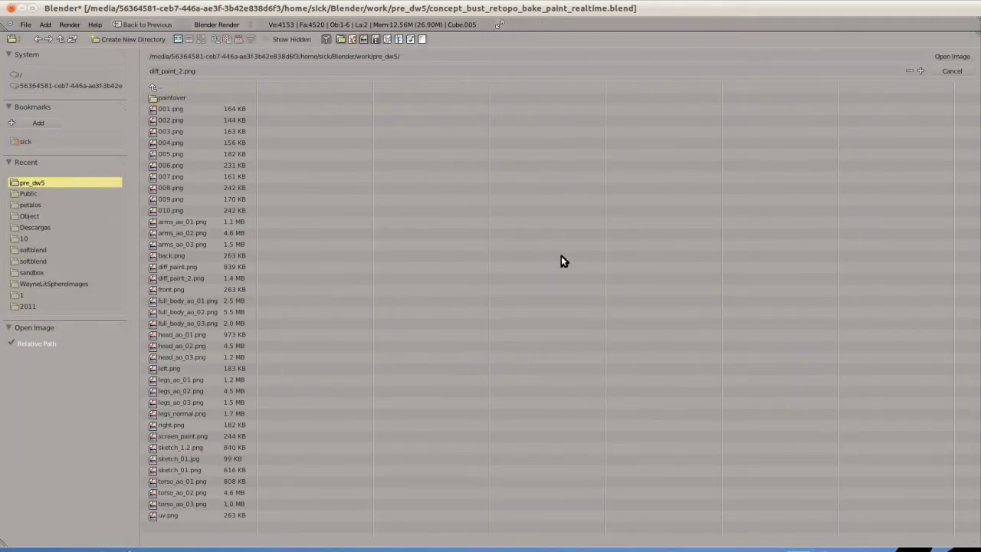
click(926, 59)
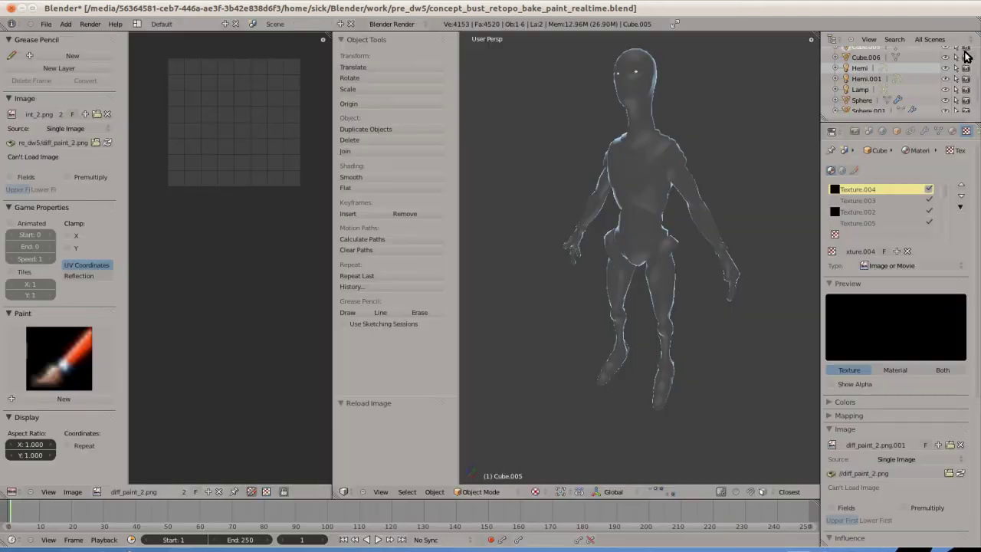
click(958, 474)
- Give Texture.003 the image full_body_ao_01.png and reload it
click(881, 211)
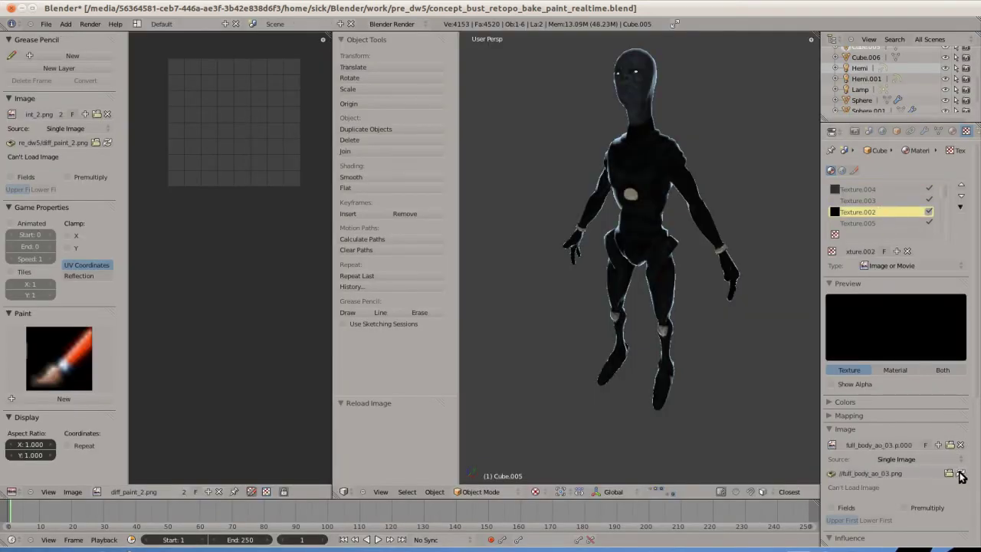
click(864, 200)
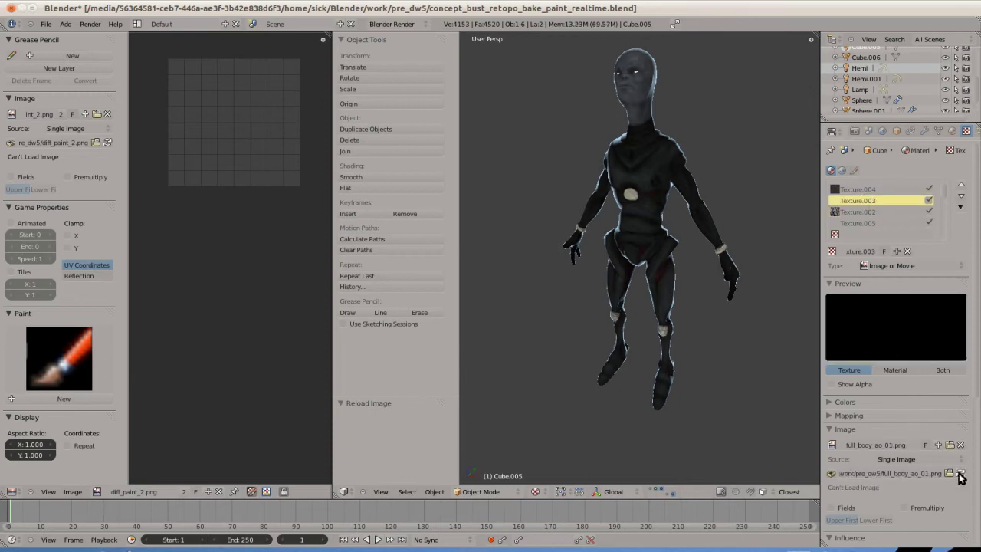
click(949, 445)
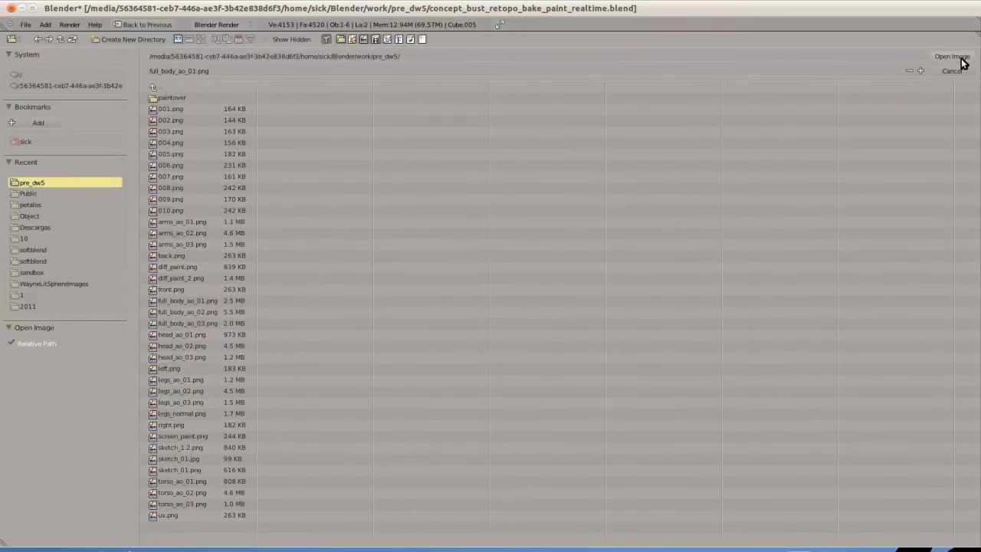
click(956, 61)
click(959, 473)
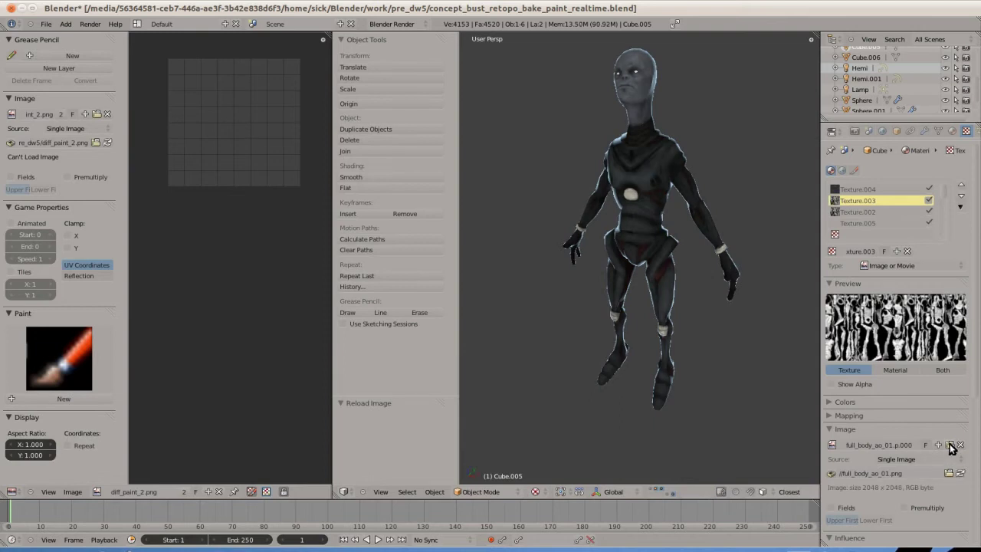
click(866, 223)
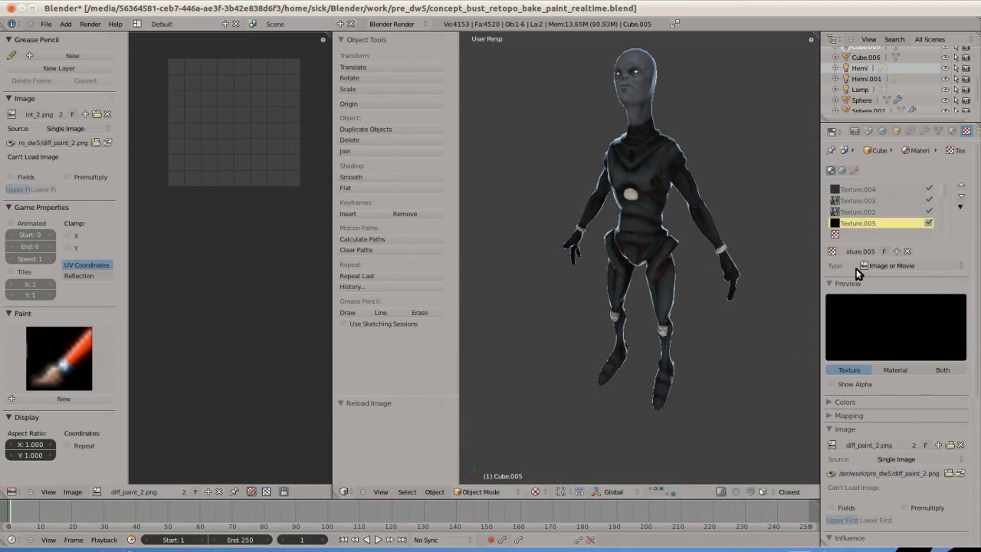
- Maximize the 3D view and orbit the textured character from back to side
key(ctrl+Up)
scroll(689, 192, down, 3)
mouse_move(630, 186)
middle_down()
mouse_move(501, 158)
mouse_move(605, 198)
mouse_move(370, 204)
middle_up()
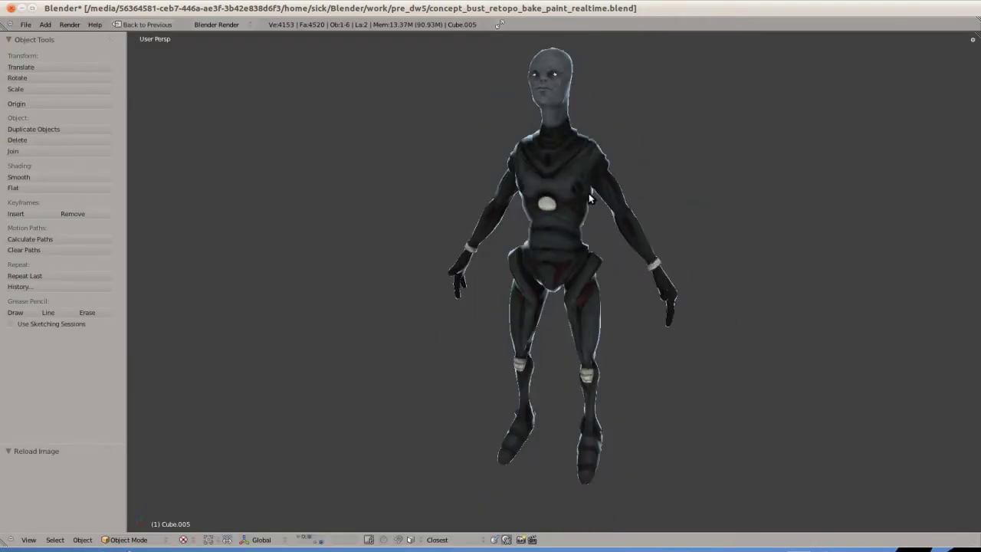
scroll(619, 200, up, 3)
scroll(619, 203, up, 2)
mouse_move(617, 203)
middle_down()
mouse_move(667, 241)
mouse_move(618, 225)
mouse_move(692, 222)
mouse_move(776, 256)
mouse_move(802, 235)
mouse_move(746, 248)
middle_up()
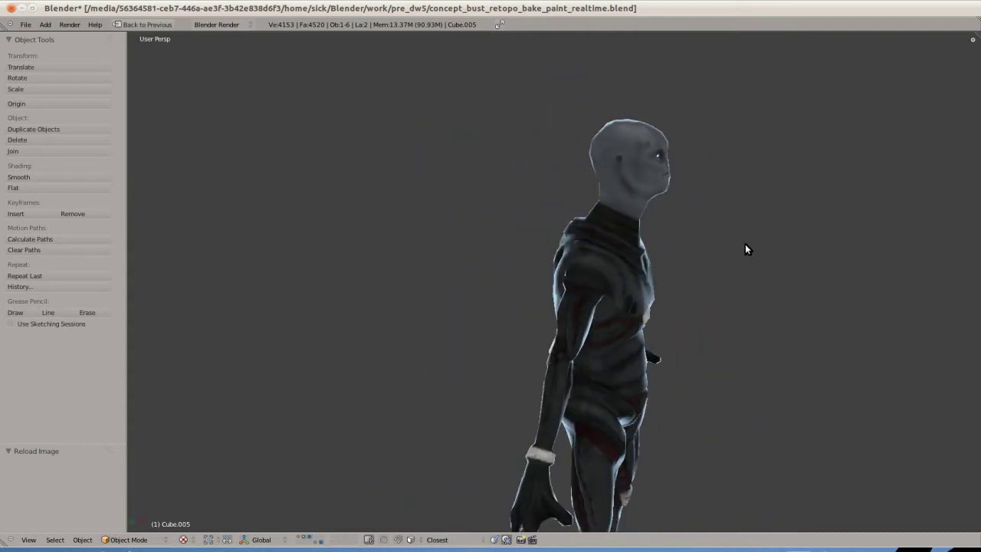
- Open tiny_alien_detail_render.blend from the work/goblin folder
key(ctrl+o)
click(154, 87)
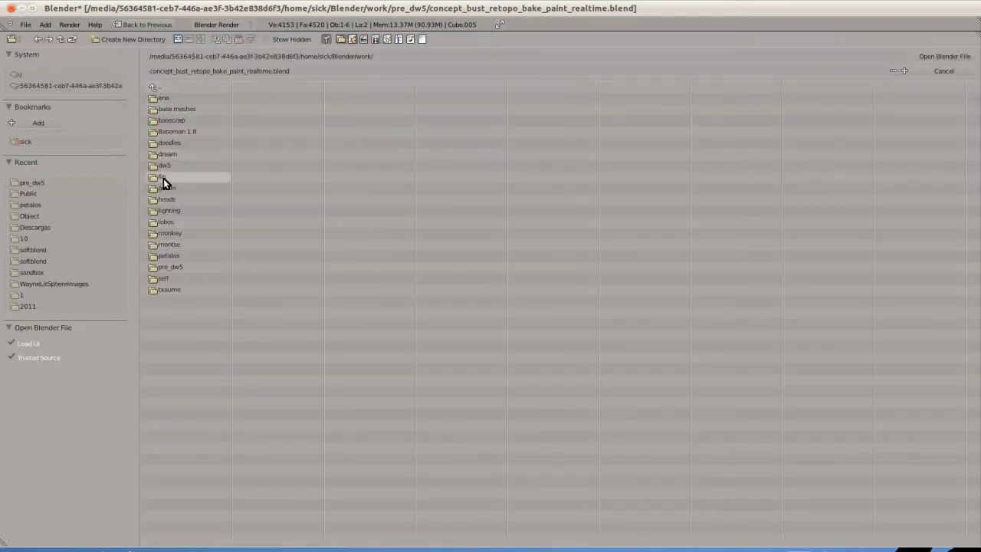
click(163, 212)
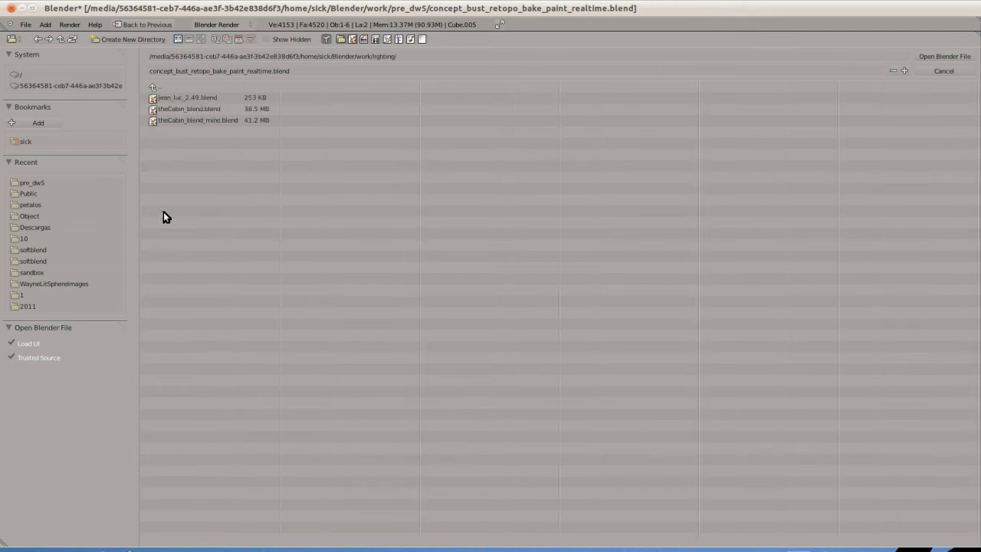
click(174, 86)
click(175, 186)
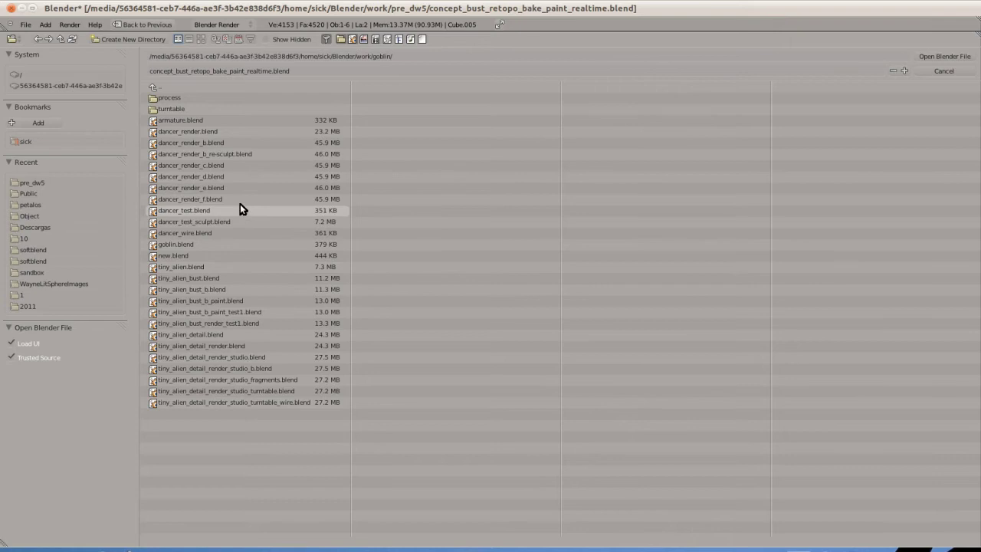
click(240, 335)
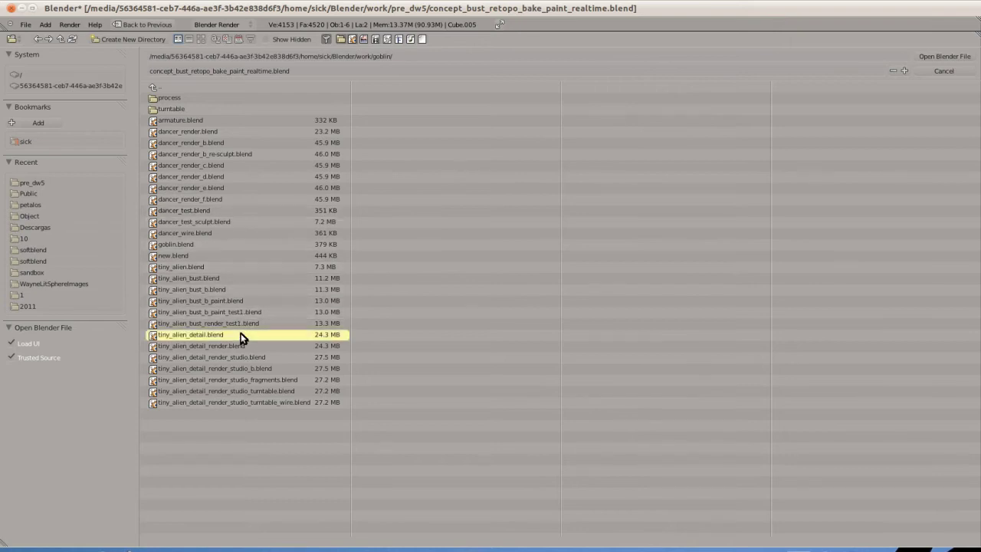
click(239, 346)
click(953, 58)
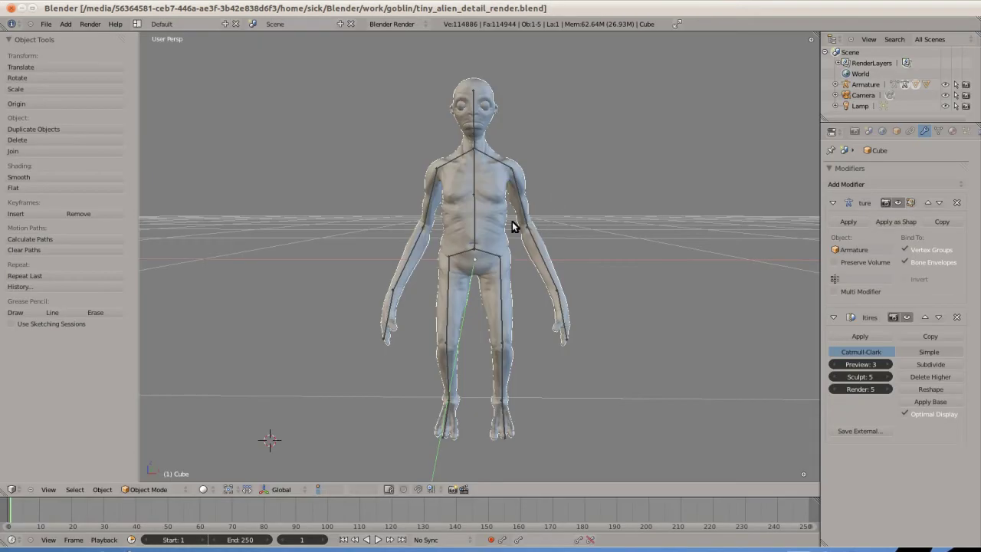
- Orbit around the alien and select the skeleton's upper-arm bone
mouse_move(528, 228)
middle_down()
mouse_move(491, 233)
mouse_move(480, 206)
mouse_move(513, 142)
middle_up()
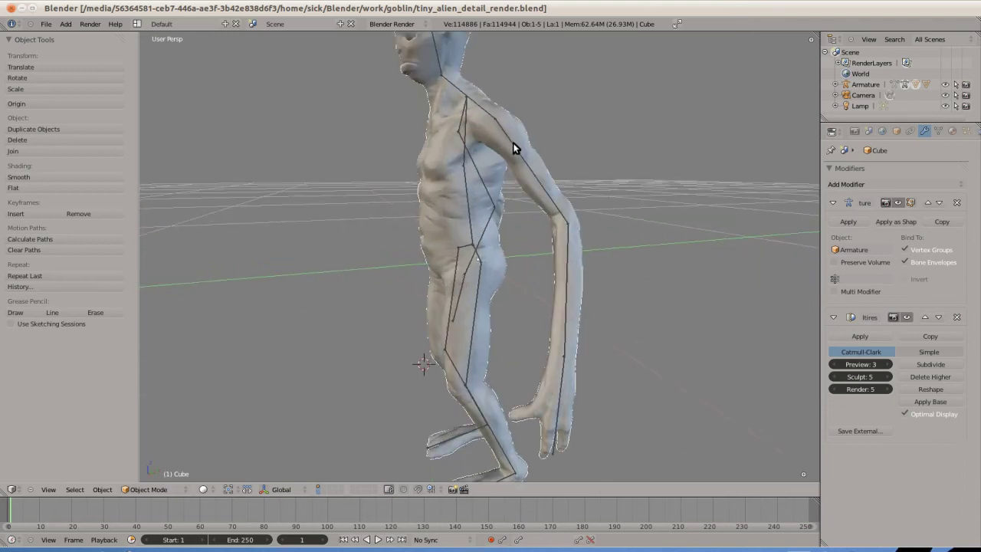
right_click(512, 142)
middle_drag(388, 237, 406, 288)
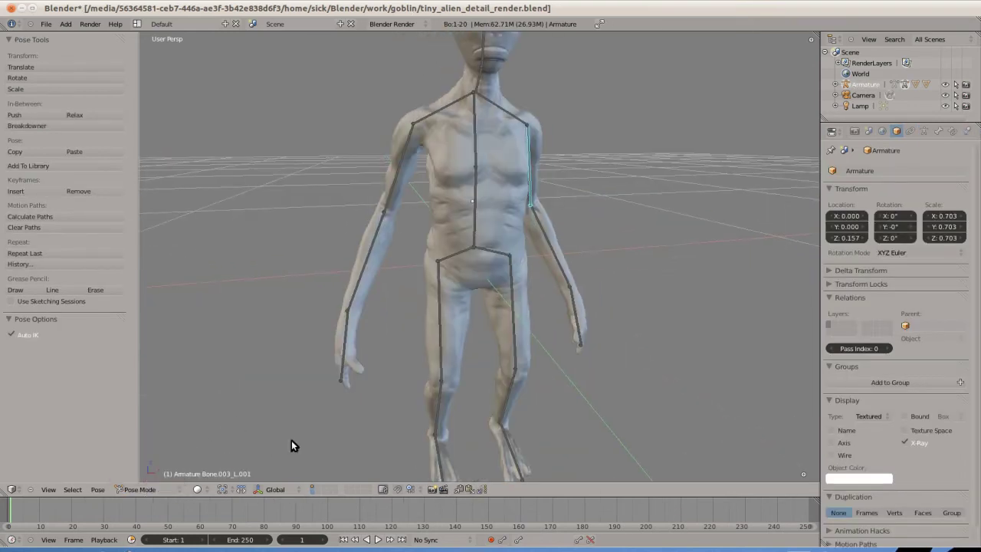
- Select the alien's mesh and switch it to Weight Paint mode
shift+right_click(448, 186)
click(142, 489)
click(151, 413)
mouse_move(550, 272)
middle_down()
mouse_move(481, 279)
mouse_move(521, 241)
mouse_move(460, 230)
mouse_move(478, 201)
mouse_move(542, 224)
mouse_move(508, 79)
middle_up()
- Show the spine then head bone weights, and rotate the head bone to tilt the head
right_click(472, 197)
right_click(506, 83)
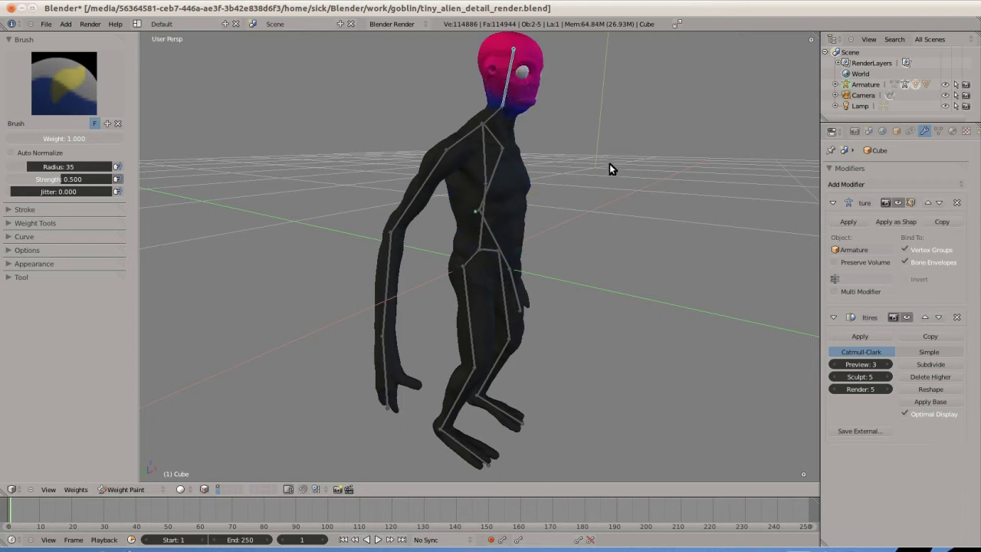
key(r)
key(r)
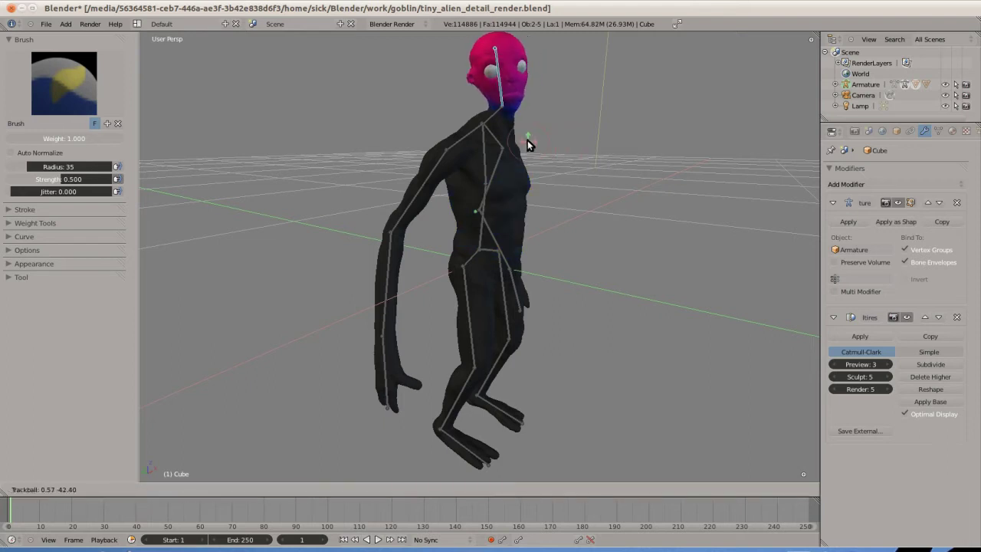
click(527, 140)
mouse_move(482, 148)
middle_down()
mouse_move(527, 207)
mouse_move(510, 198)
middle_up()
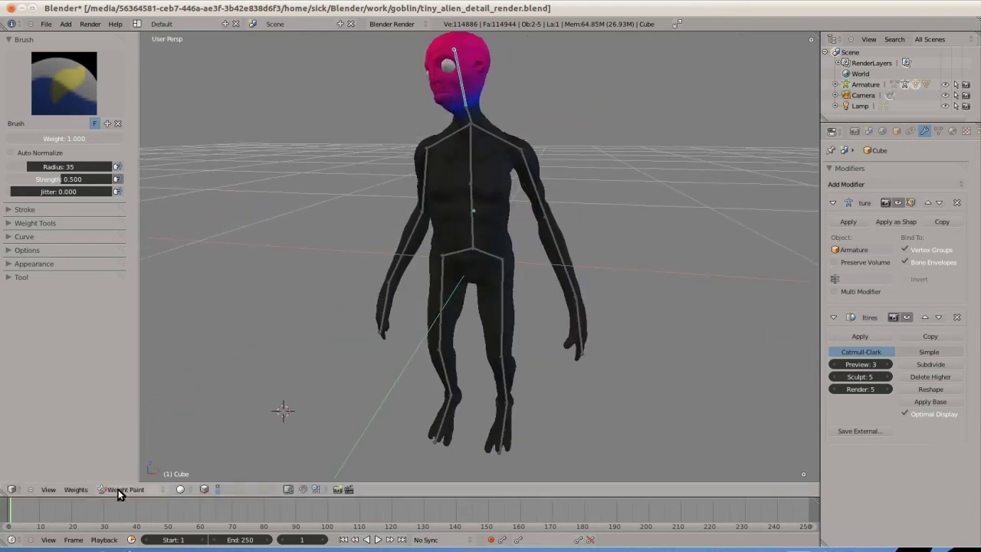
- Browse to work/lobos/sets and open apartment_render_b.blend
key(ctrl+o)
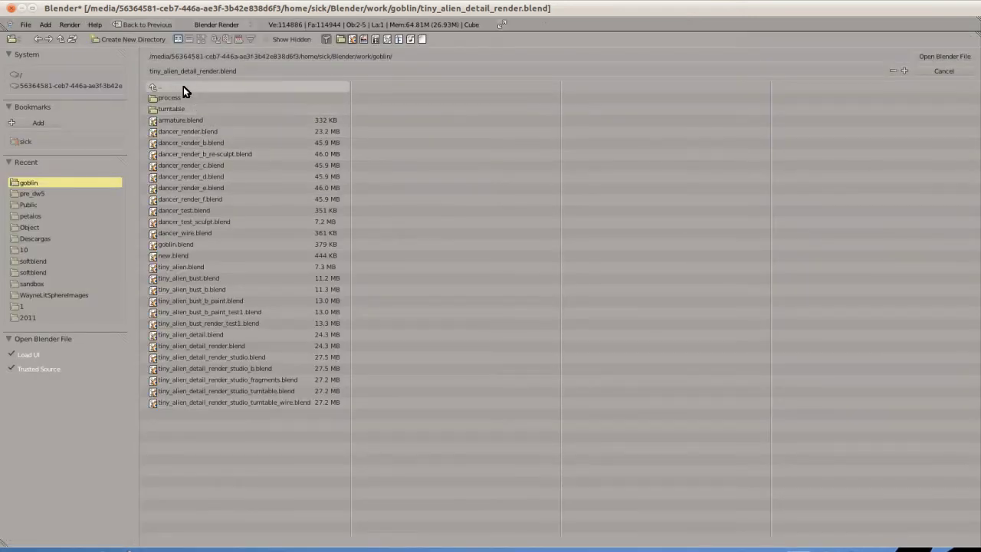
click(183, 88)
click(182, 221)
click(171, 97)
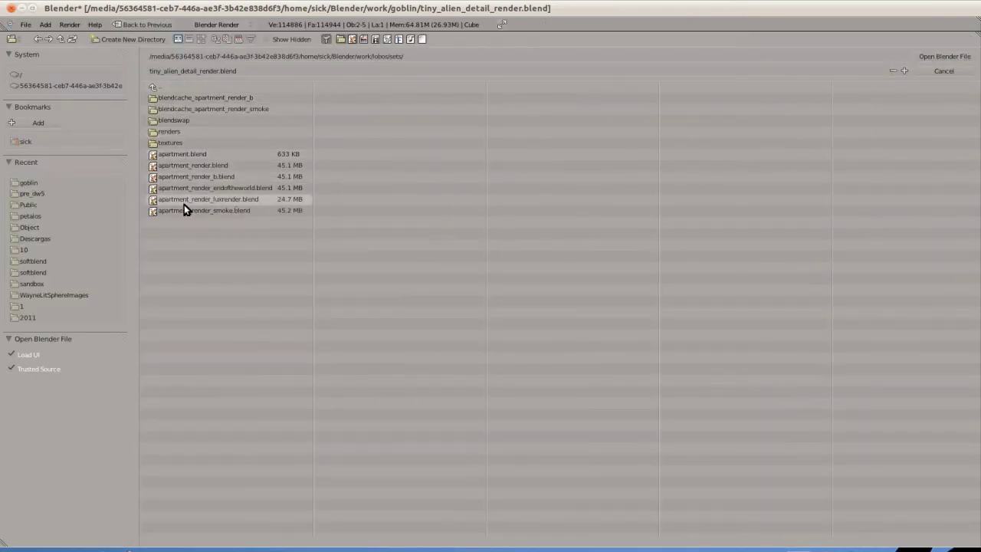
double_click(186, 175)
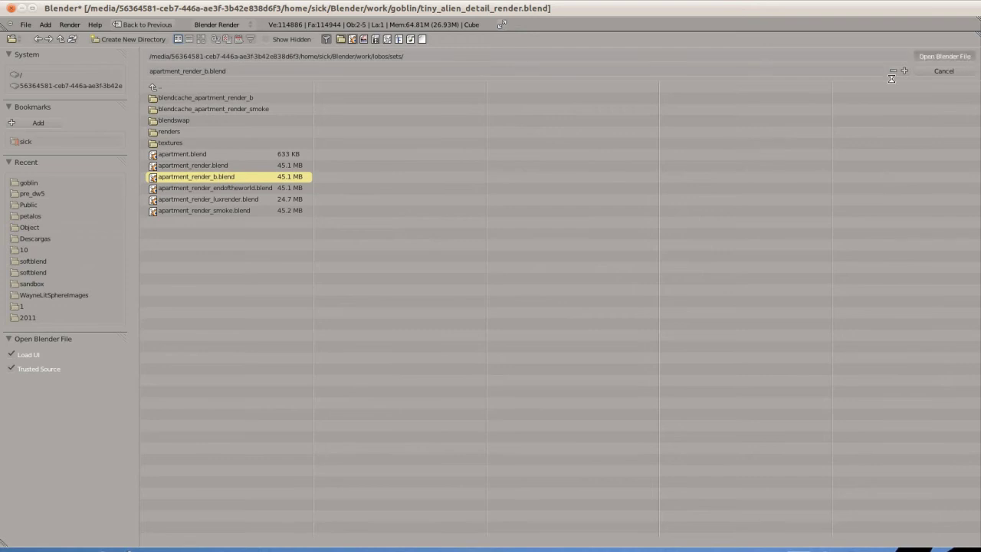
- Maximize the camera view, select the set's left wall, and orbit around the apartment
key(ctrl+Up)
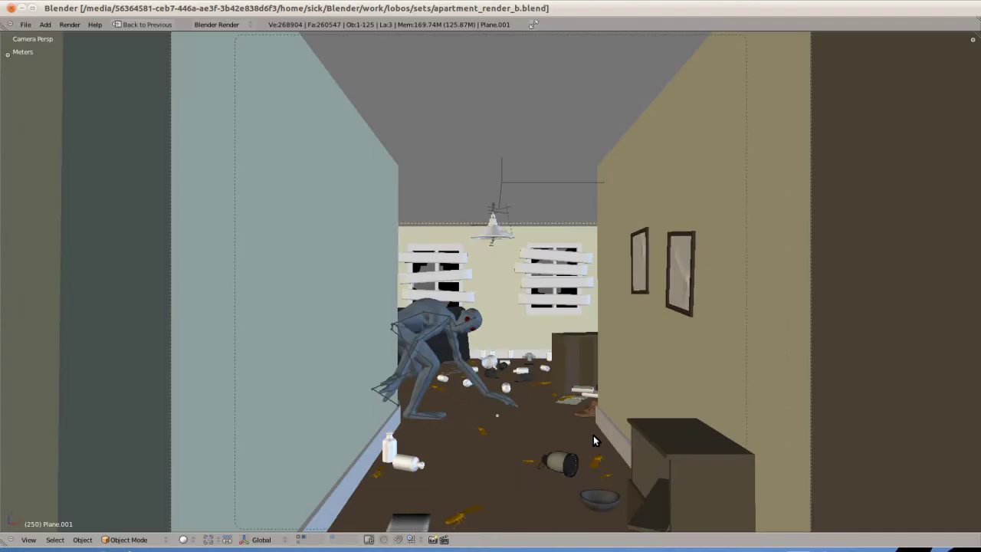
middle_drag(557, 366, 517, 356)
key(KP_0)
scroll(505, 337, down, 8)
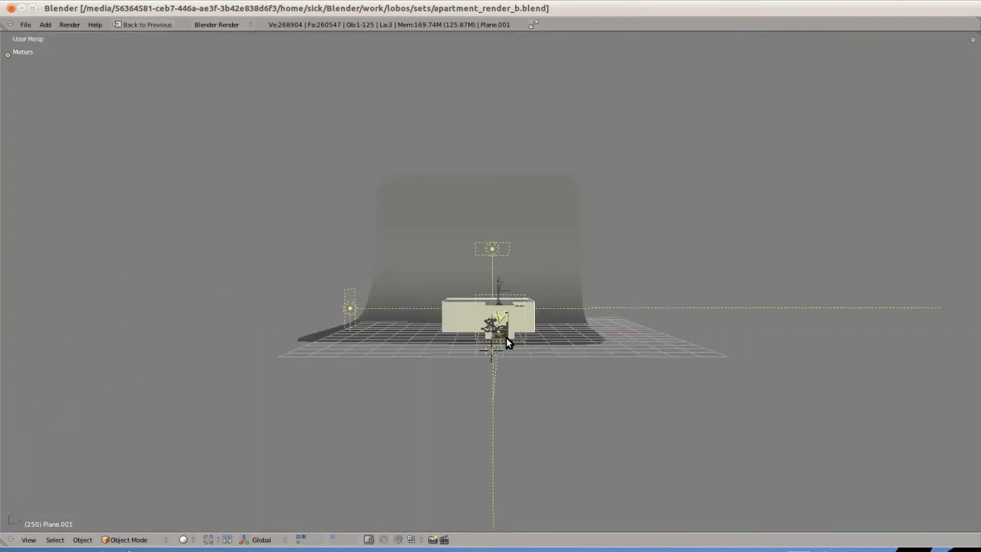
scroll(506, 337, up, 3)
scroll(519, 344, up, 2)
right_click(464, 335)
scroll(469, 333, up, 2)
mouse_move(469, 334)
middle_down()
mouse_move(642, 306)
mouse_move(332, 297)
mouse_move(307, 288)
mouse_move(330, 279)
middle_up()
- Isolate the creature, view it in Weight Paint mode, then bring the room back
right_click(667, 300)
scroll(667, 300, up, 5)
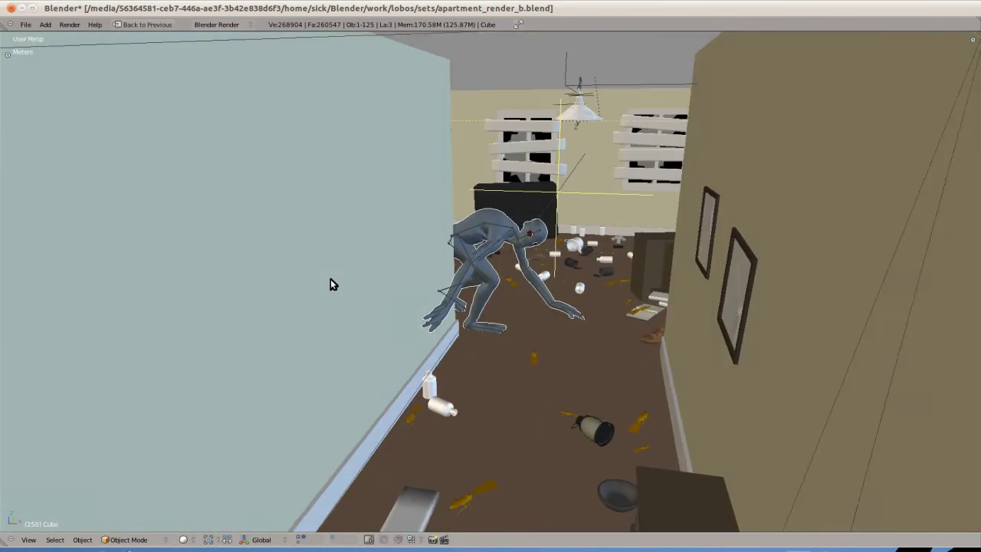
scroll(330, 279, up, 3)
key(KP_Divide)
mouse_move(551, 257)
middle_down()
mouse_move(469, 218)
mouse_move(707, 258)
mouse_move(425, 257)
mouse_move(549, 259)
mouse_move(296, 368)
middle_up()
click(132, 542)
click(144, 462)
mouse_move(603, 340)
middle_down()
mouse_move(304, 356)
mouse_move(361, 353)
middle_up()
key(KP_Divide)
- Toggle the creature's weight painting with Ctrl+Tab, then return it to Object Mode
key(ctrl+Tab)
key(ctrl+Tab)
key(ctrl+Tab)
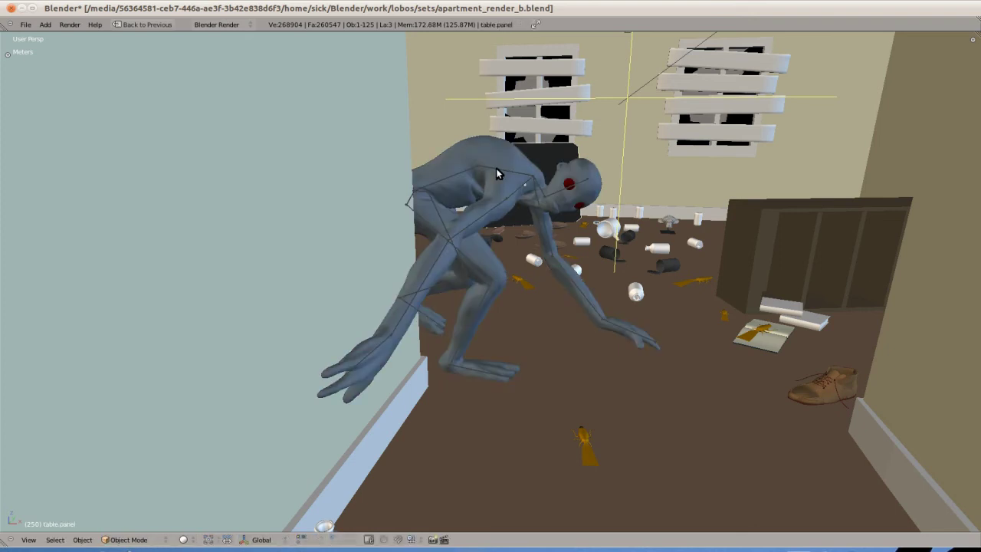
key(ctrl+Tab)
mouse_move(487, 276)
middle_down()
mouse_move(376, 261)
mouse_move(354, 273)
middle_up()
click(115, 538)
click(115, 527)
- Zoom out to look down on the whole apartment set, then quit Blender
middle_drag(405, 342, 590, 341)
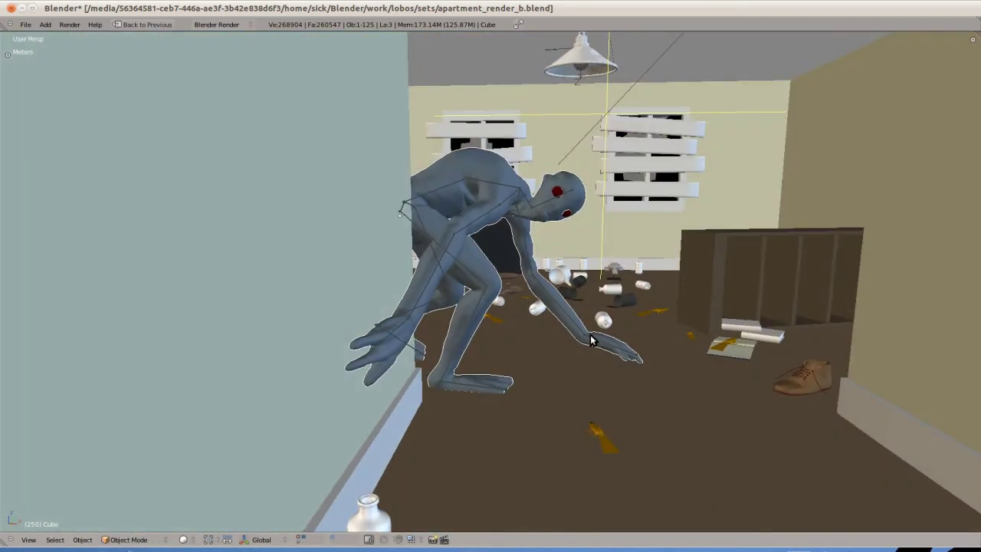
scroll(590, 340, down, 2)
scroll(588, 340, down, 2)
scroll(629, 367, down, 2)
scroll(621, 356, down, 3)
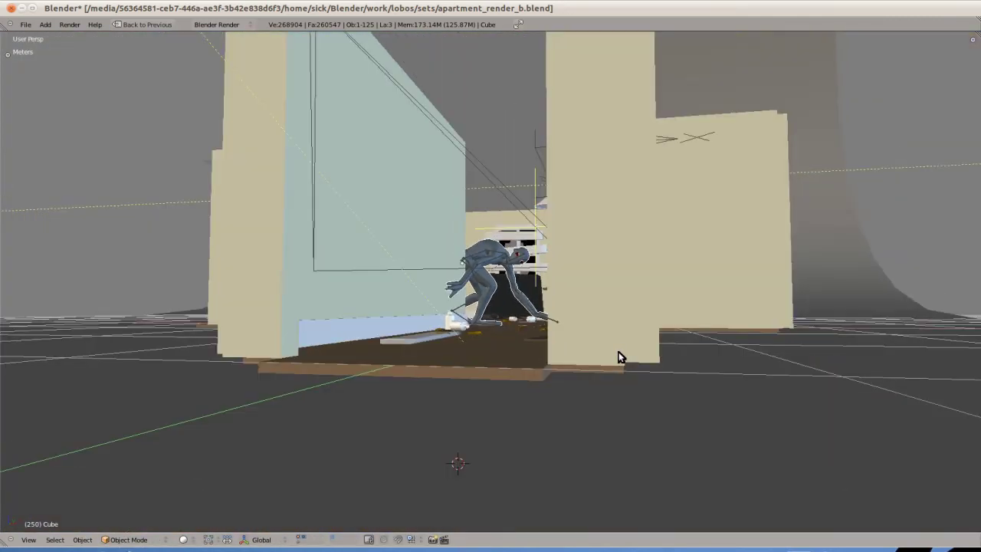
scroll(620, 357, down, 2)
scroll(572, 348, down, 2)
scroll(572, 347, down, 3)
middle_drag(694, 311, 635, 323)
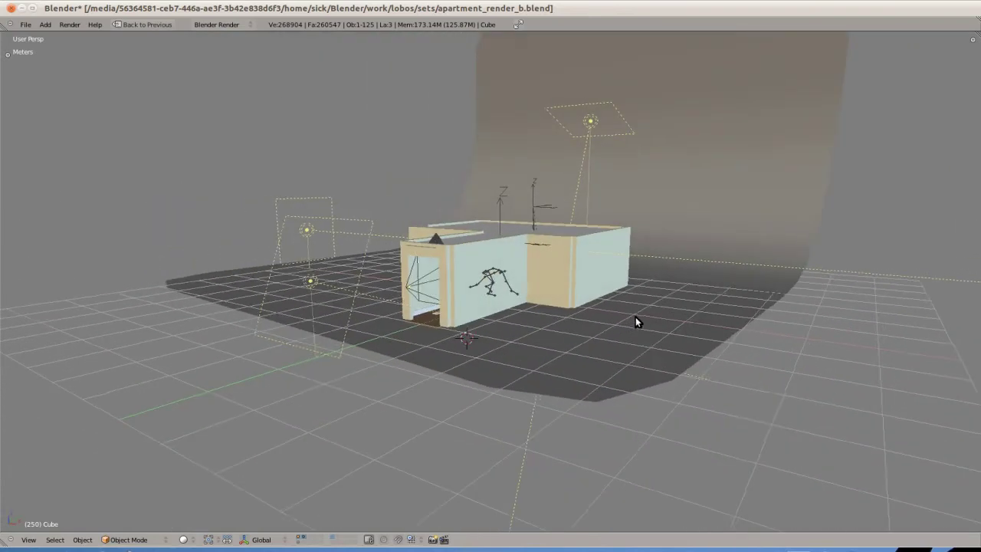
key(ctrl+q)
- Confirm quitting, relaunch Blender, and bring up the Open file browser
click(625, 290)
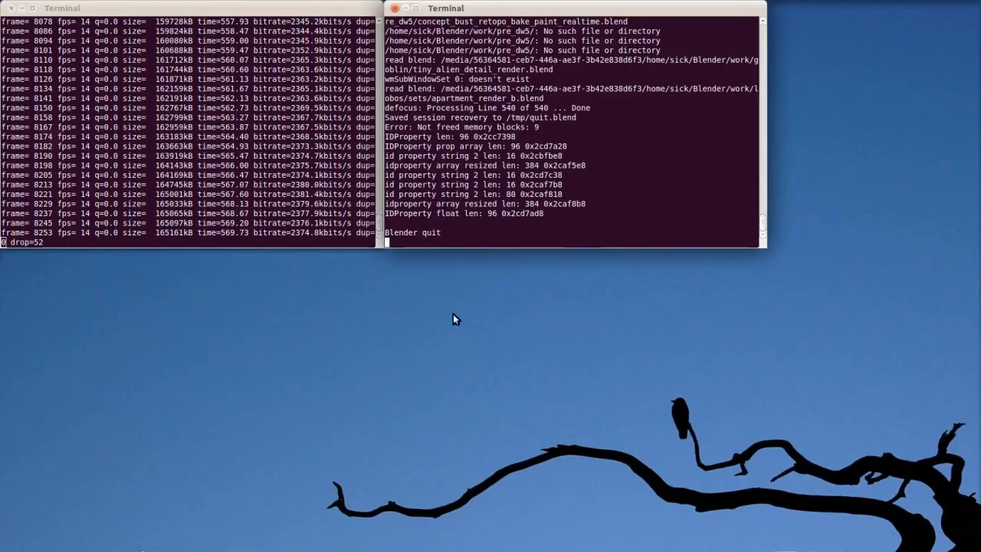
click(280, 536)
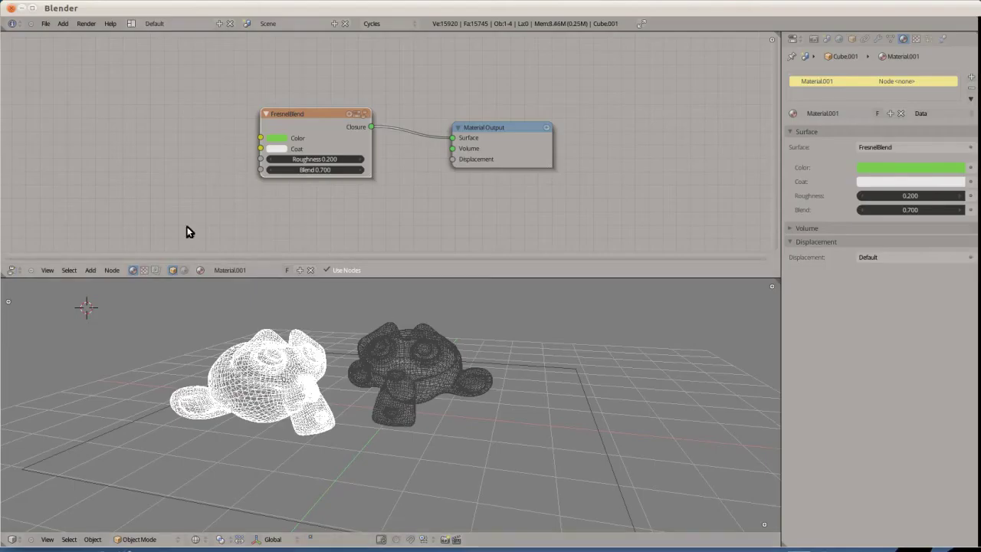
click(45, 24)
click(46, 47)
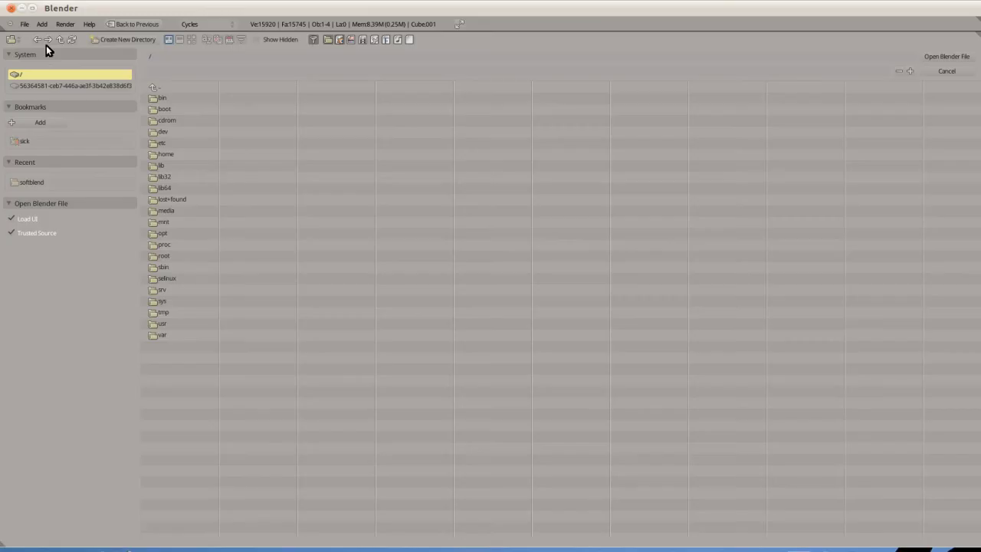
- Browse to Blender/work/sandbox and select 009_render_cycles_cm_copy.blend
click(111, 142)
click(161, 98)
click(161, 128)
click(166, 109)
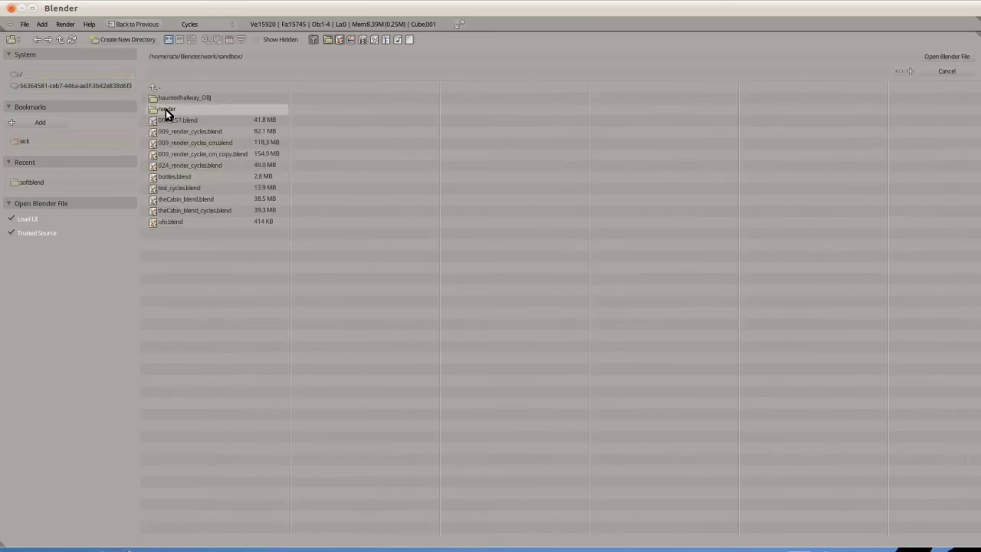
click(196, 143)
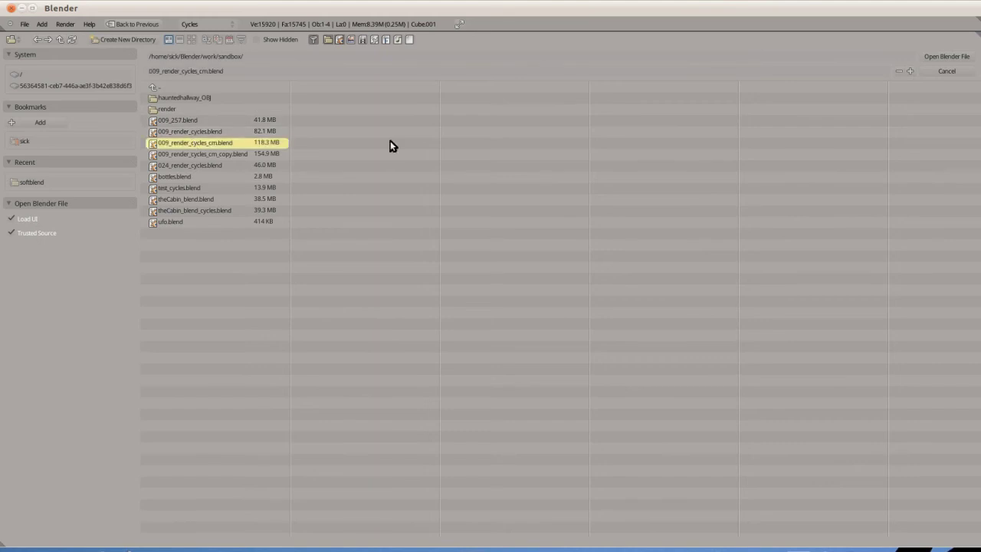
click(233, 154)
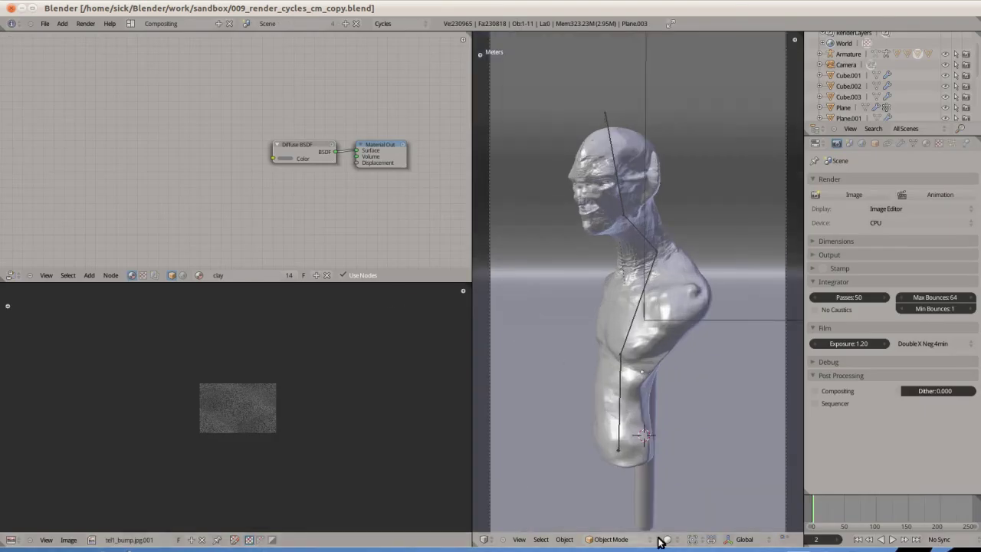
- Show the sculpted bust as a live Cycles Rendered view, checking the sidebar's display settings
click(664, 539)
click(695, 478)
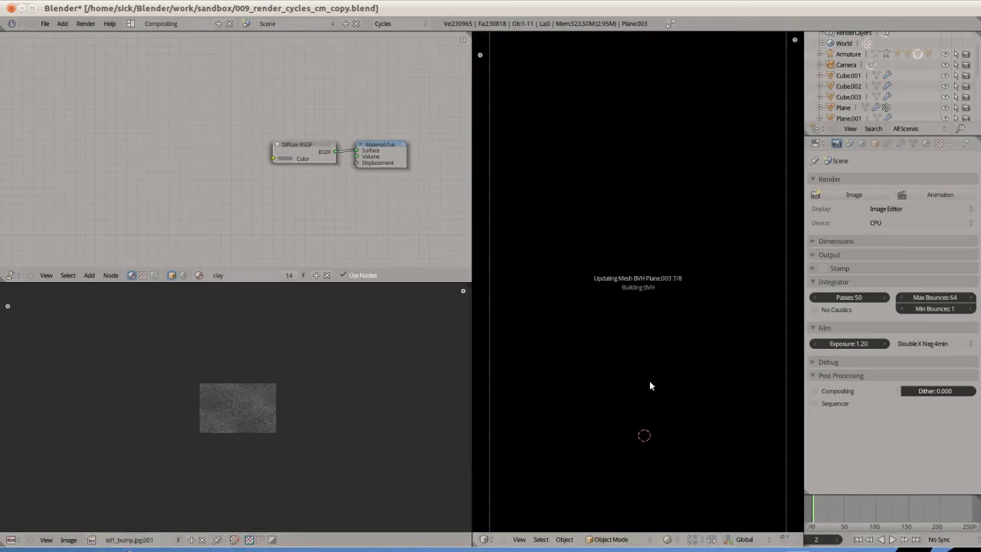
scroll(293, 374, up, 5)
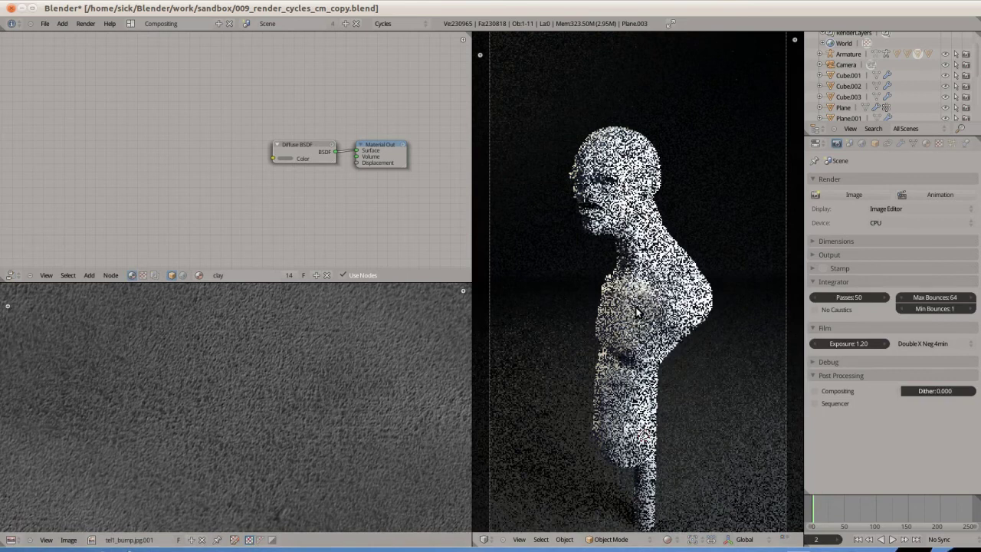
key(n)
scroll(731, 393, down, 3)
scroll(724, 399, down, 3)
click(720, 401)
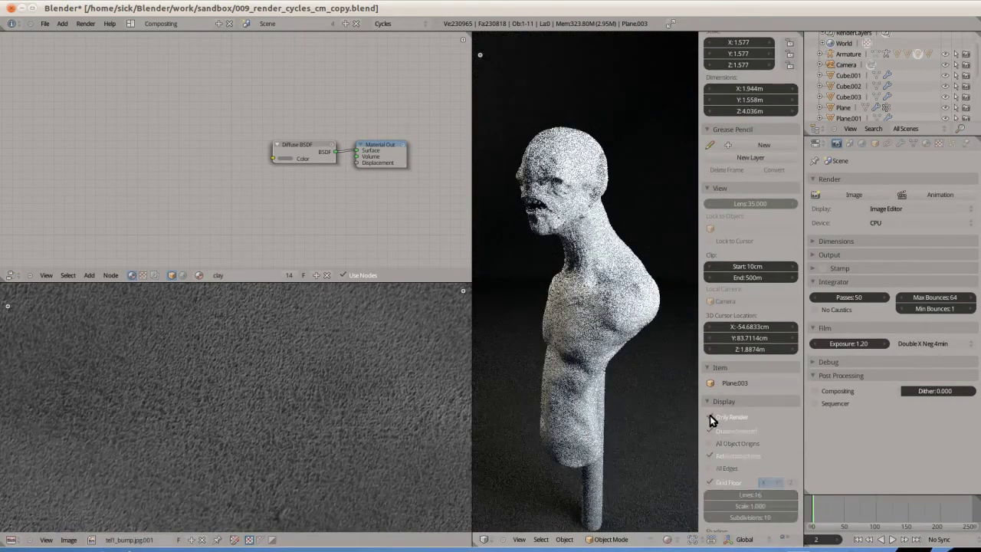
key(n)
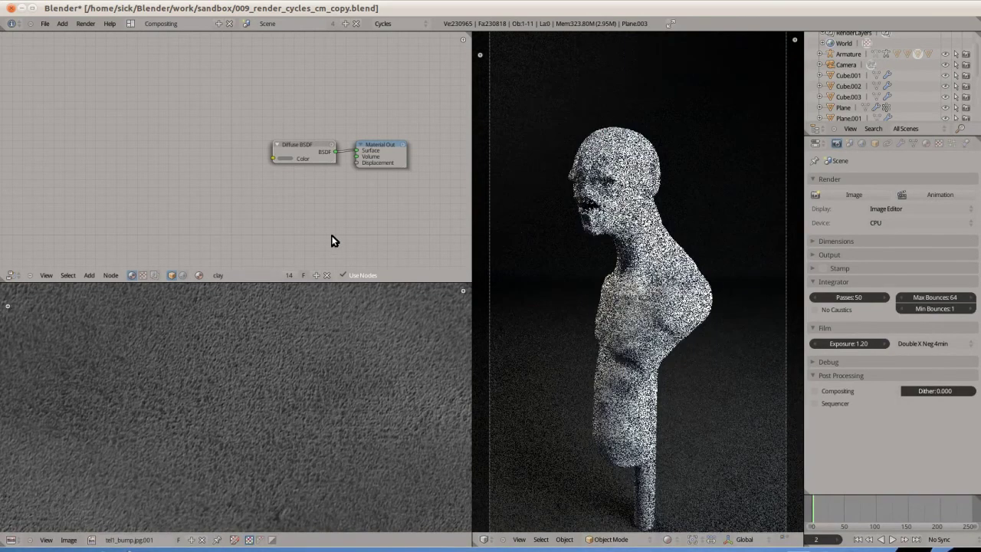
- Inspect Plane.001's material nodes, return to Solid shading, and bring up the file browser
right_click(546, 398)
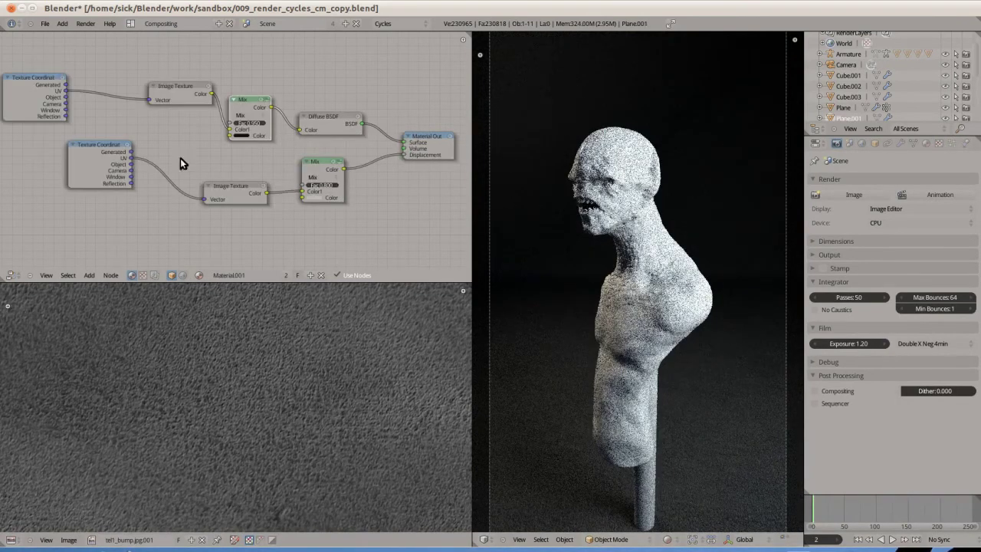
drag(100, 174, 108, 200)
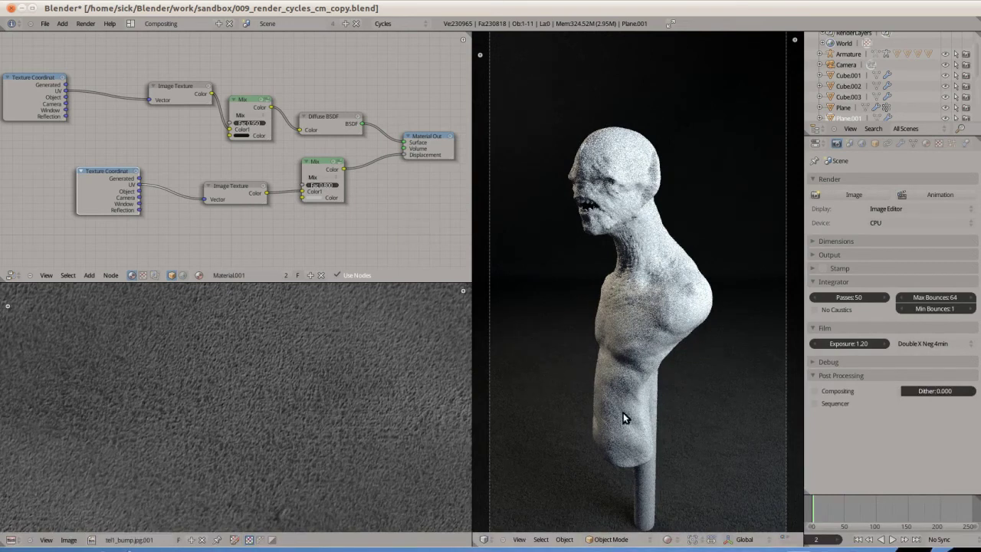
click(668, 538)
click(676, 502)
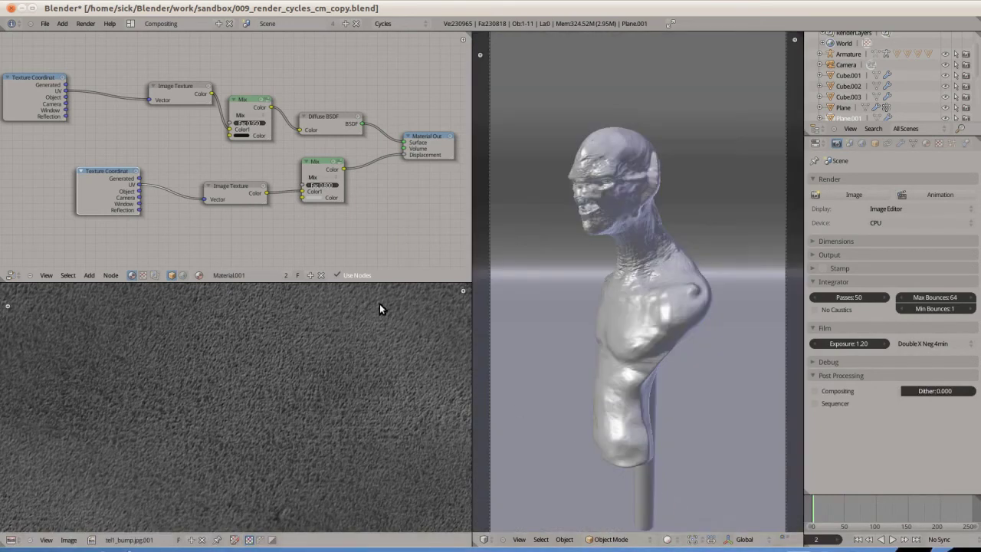
key(ctrl+o)
- Open bottles.blend and select the Klein bottle to see its material
click(190, 175)
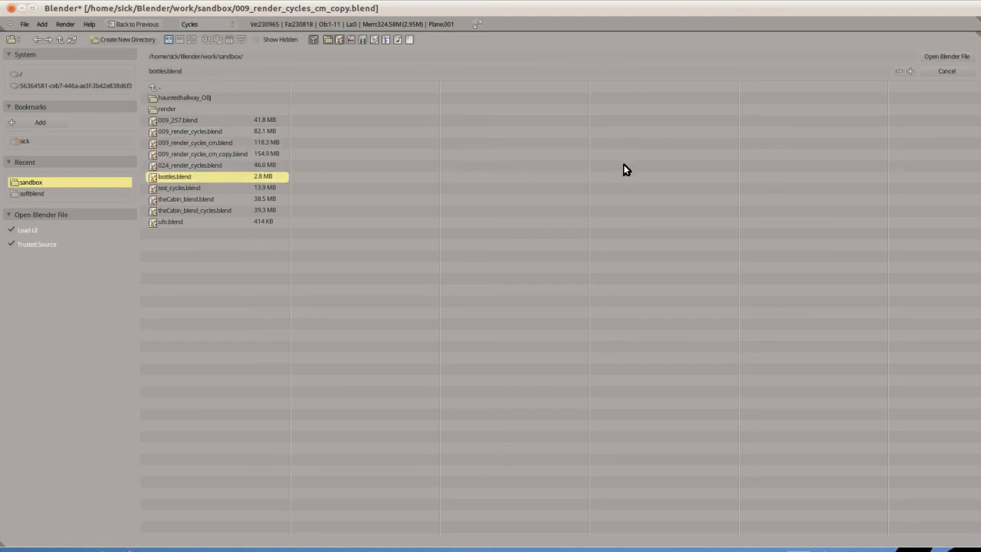
click(923, 54)
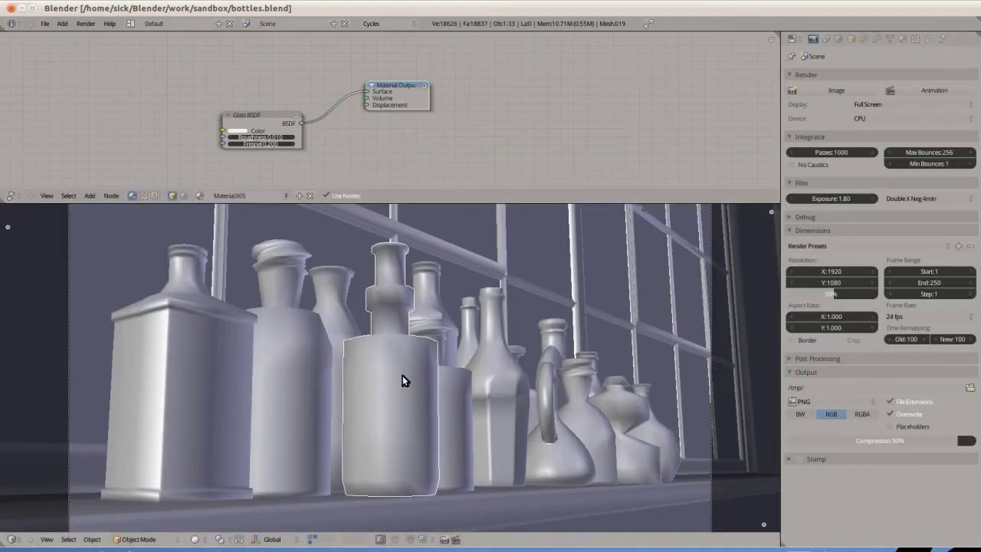
click(889, 40)
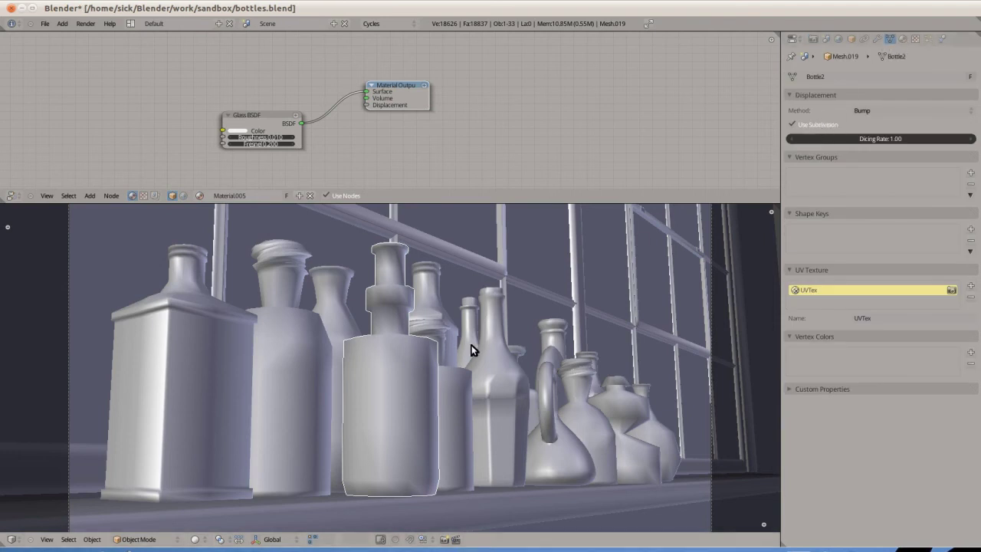
right_click(551, 420)
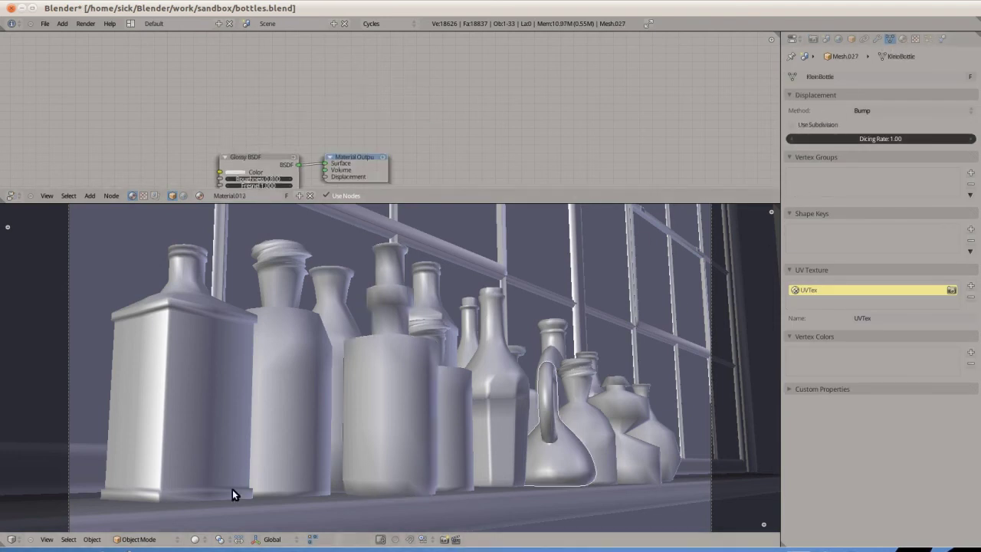
- Render the bottles live in Cycles, tidy the Render panels, and select a Glass BSDF bottle
click(196, 543)
click(210, 469)
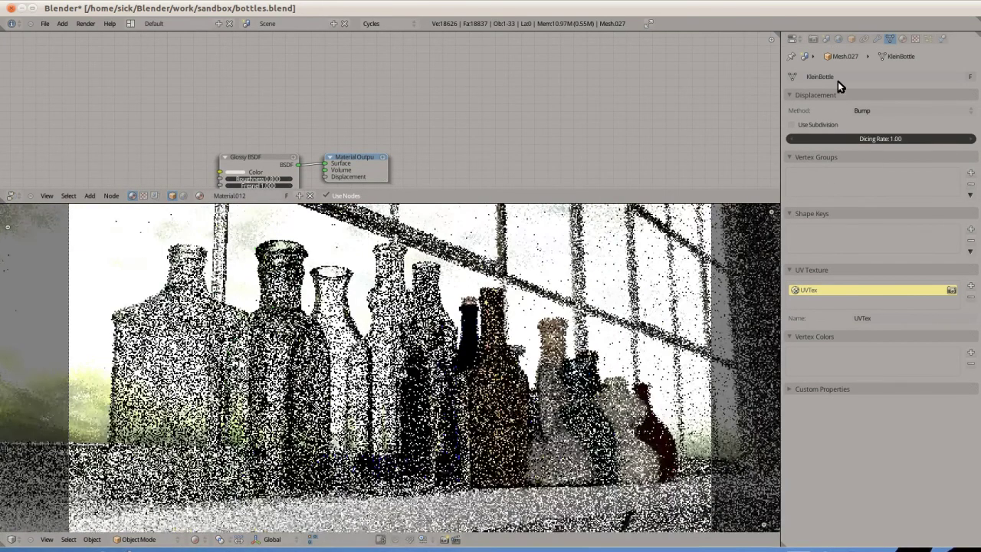
click(814, 38)
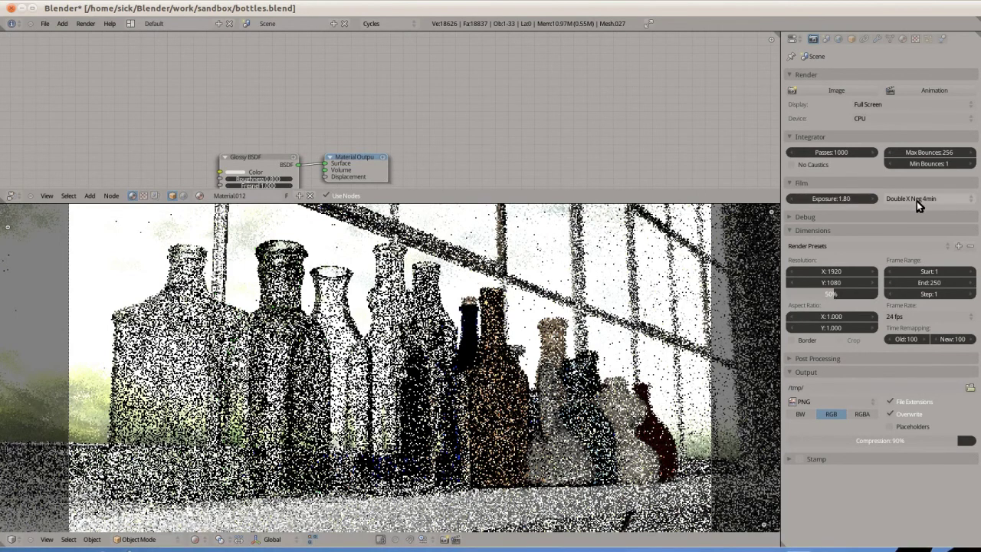
click(789, 230)
click(789, 244)
click(789, 244)
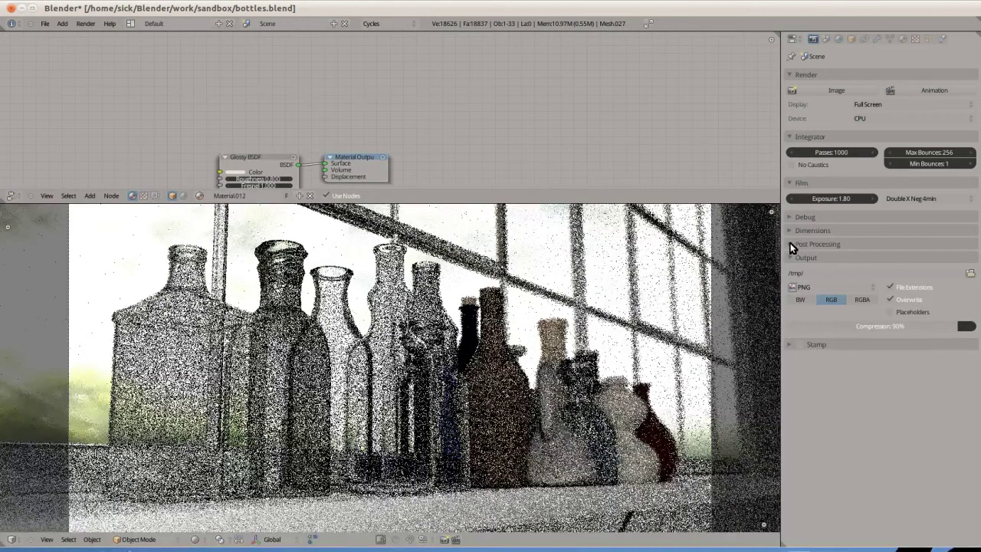
click(790, 257)
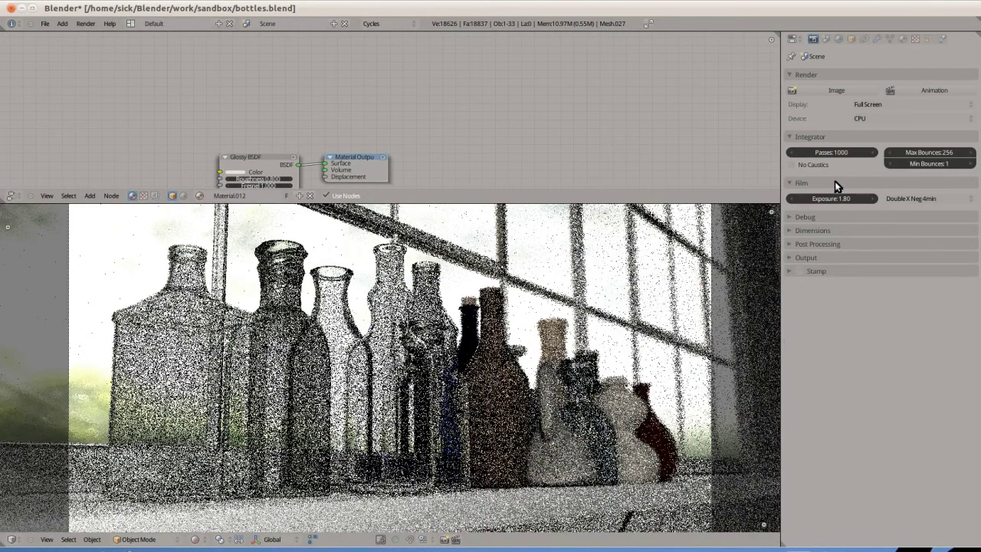
click(787, 218)
click(790, 218)
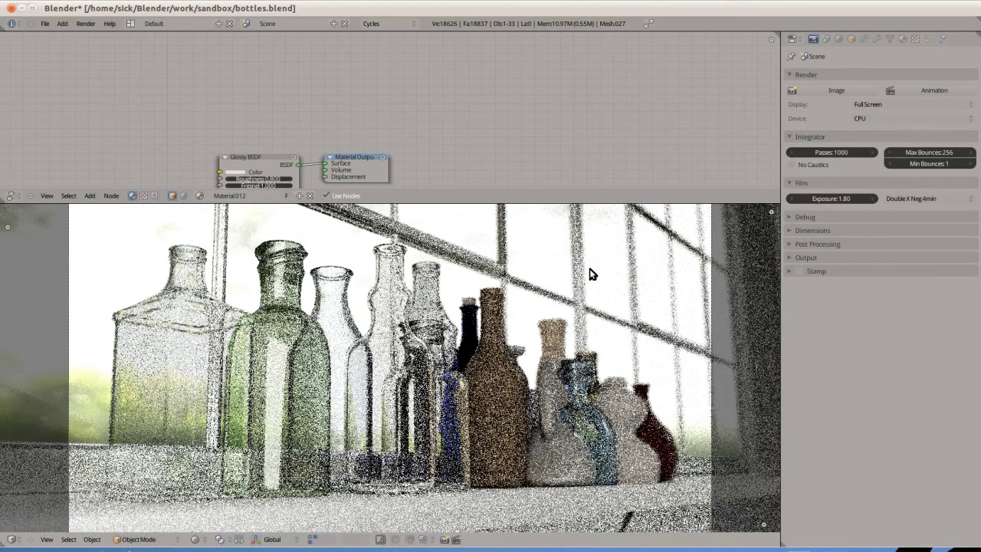
right_click(368, 356)
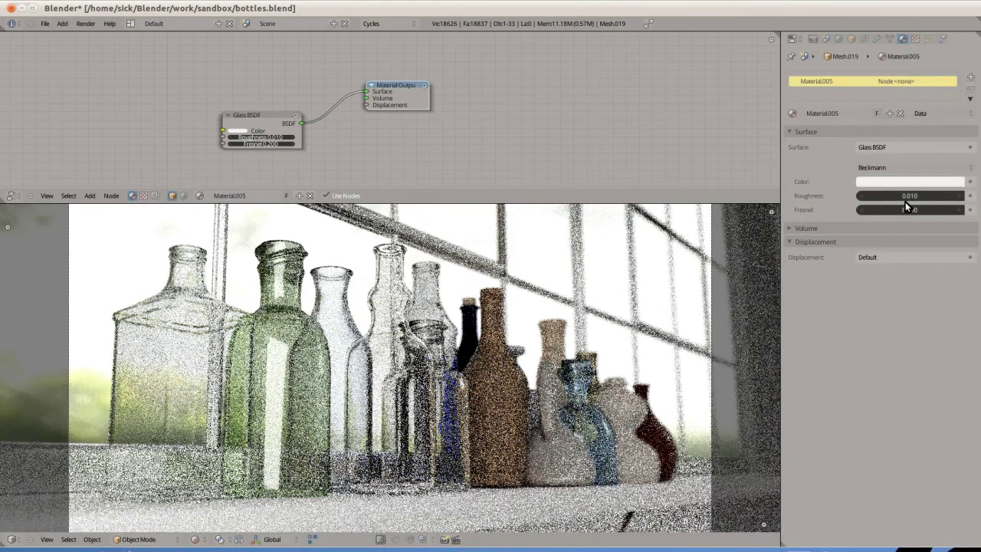
- Compare Material.007 and Material.002, then spread out the Mix Closure material's Output, Fresnel and Glossy nodes
right_click(433, 334)
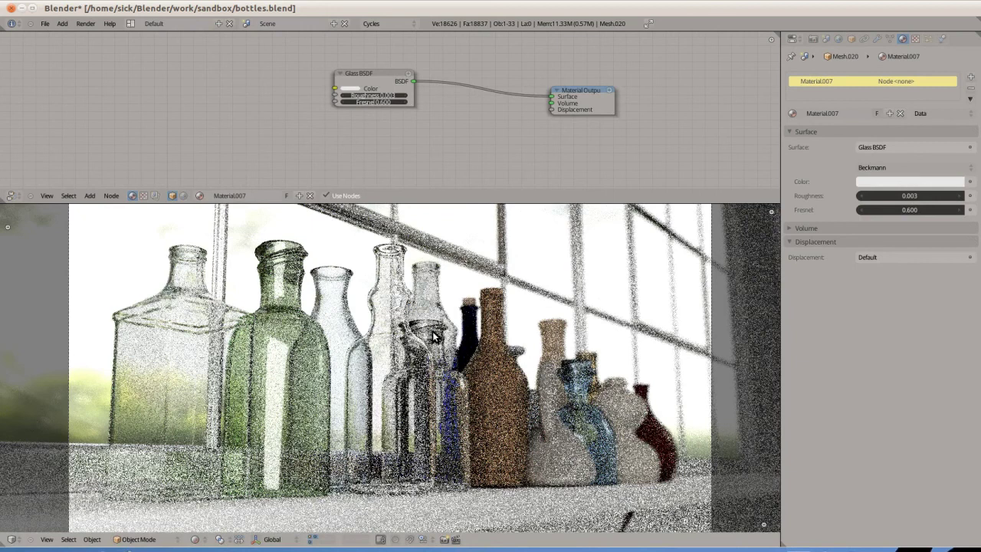
right_click(584, 404)
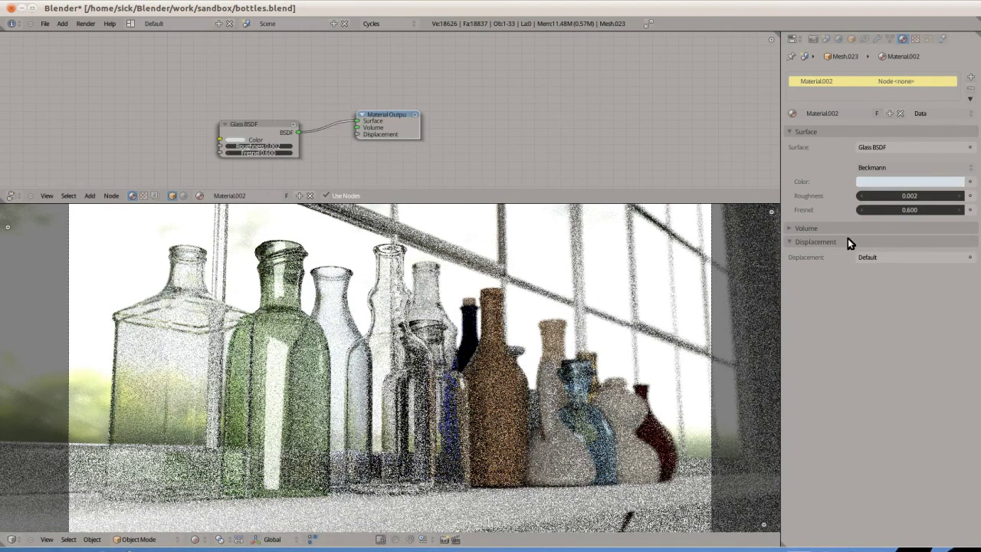
right_click(660, 440)
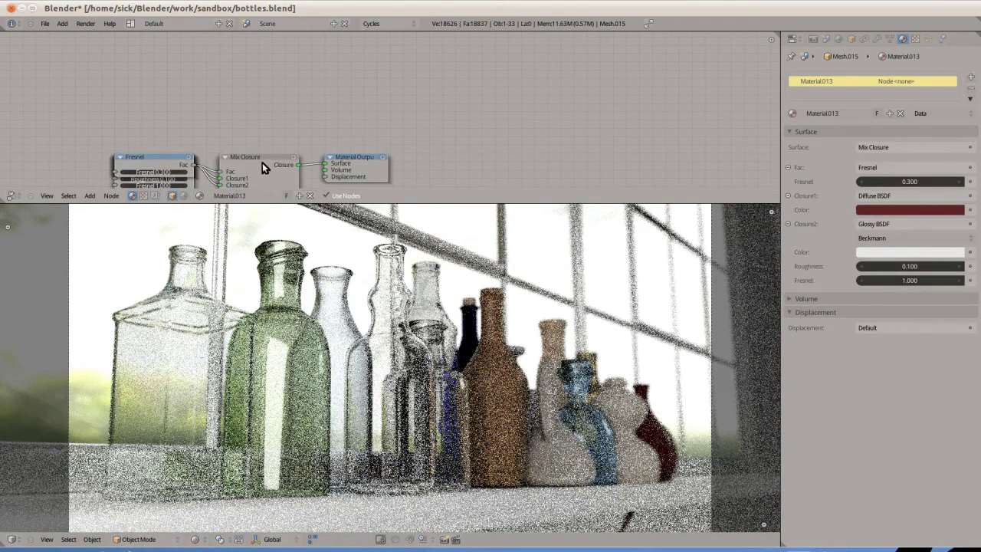
drag(349, 172, 498, 79)
mouse_move(149, 157)
mouse_down()
mouse_move(146, 92)
mouse_move(148, 125)
mouse_move(67, 112)
mouse_up()
drag(127, 155, 140, 147)
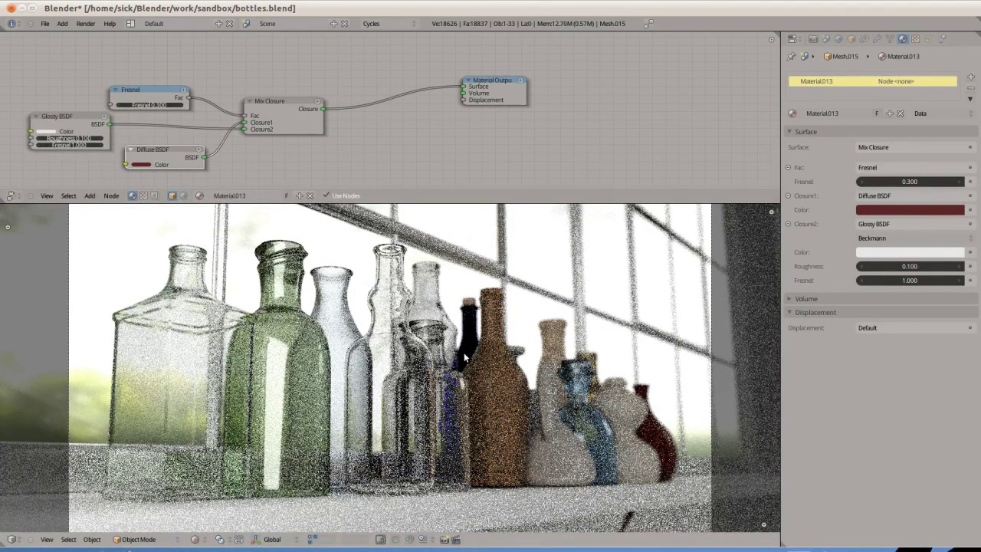
- Select the Material.004 bottle and move its Glass BSDF and Material Output nodes up
right_click(300, 319)
drag(262, 155, 258, 102)
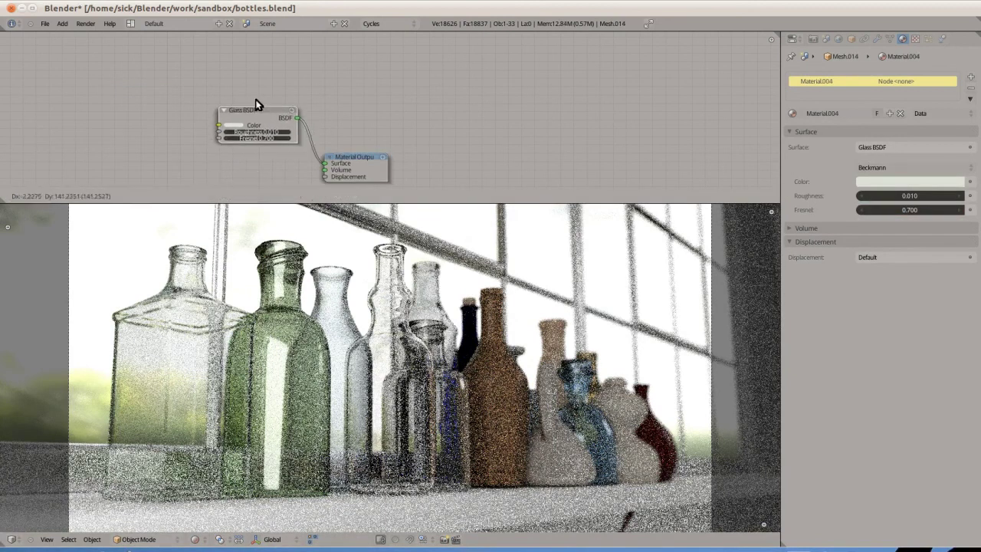
drag(362, 168, 419, 95)
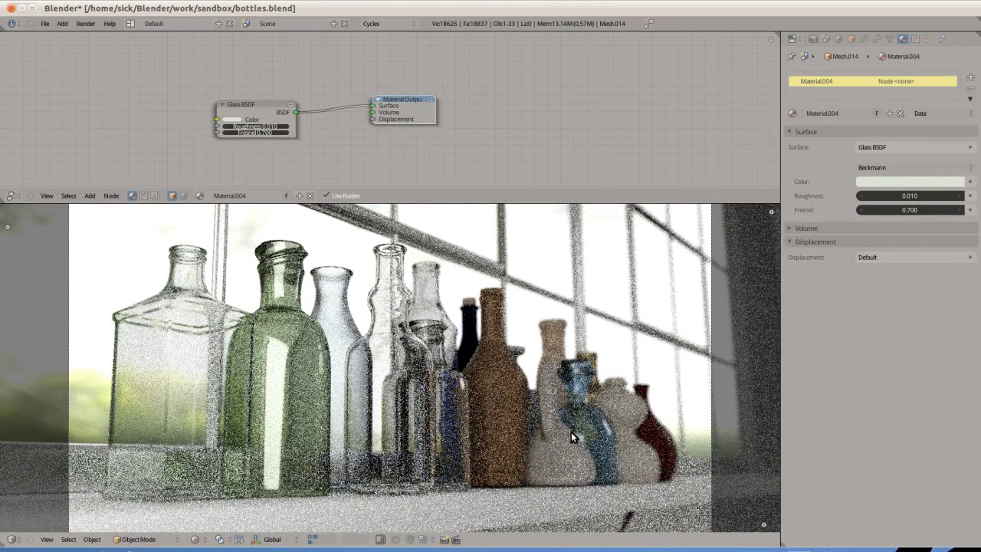